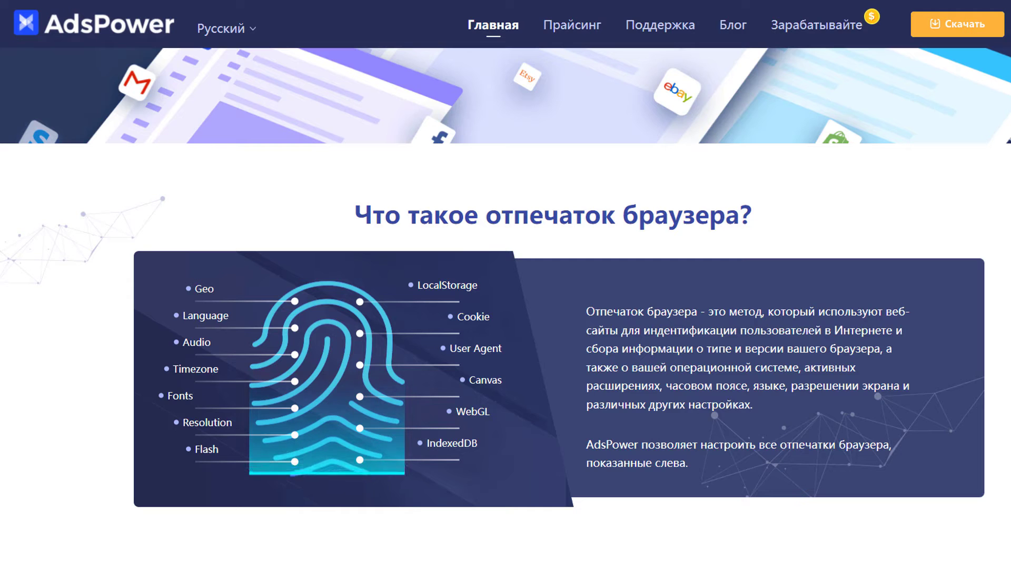
Step: Scroll the AdsPower website, select its address, and go to the Регистрация page
scroll(506, 308, down, 8)
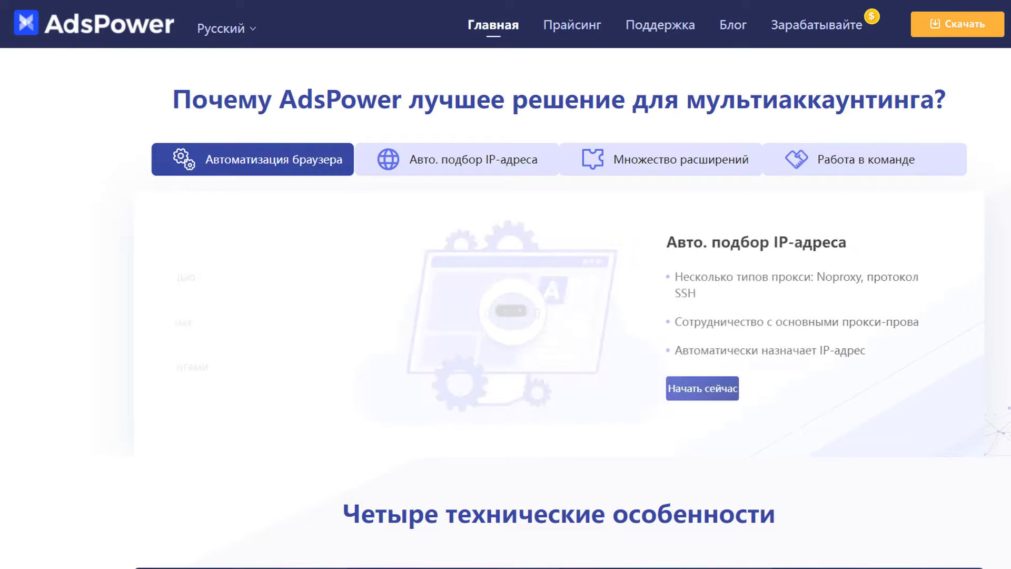
scroll(506, 308, down, 7)
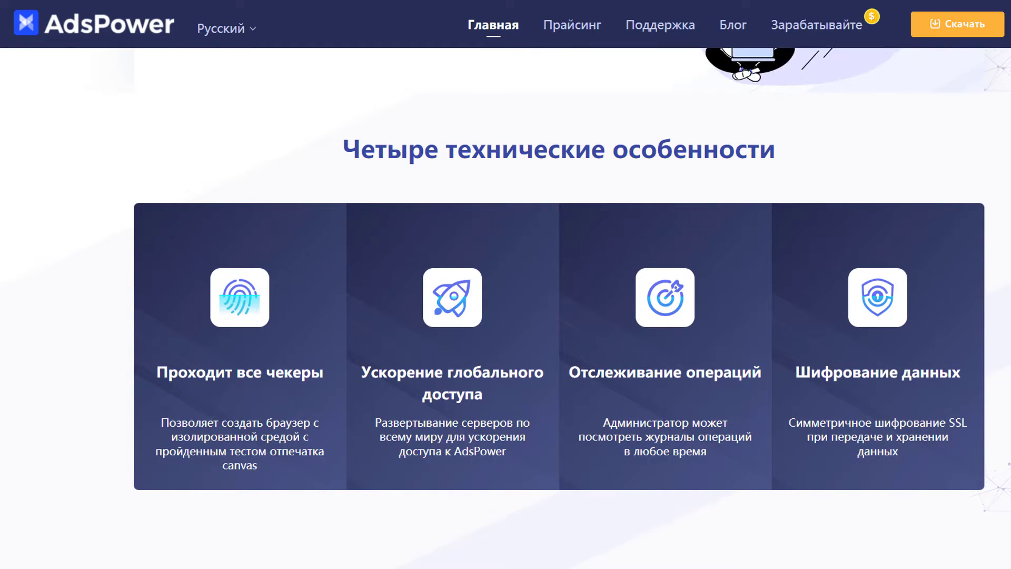
drag(142, 10, 80, 9)
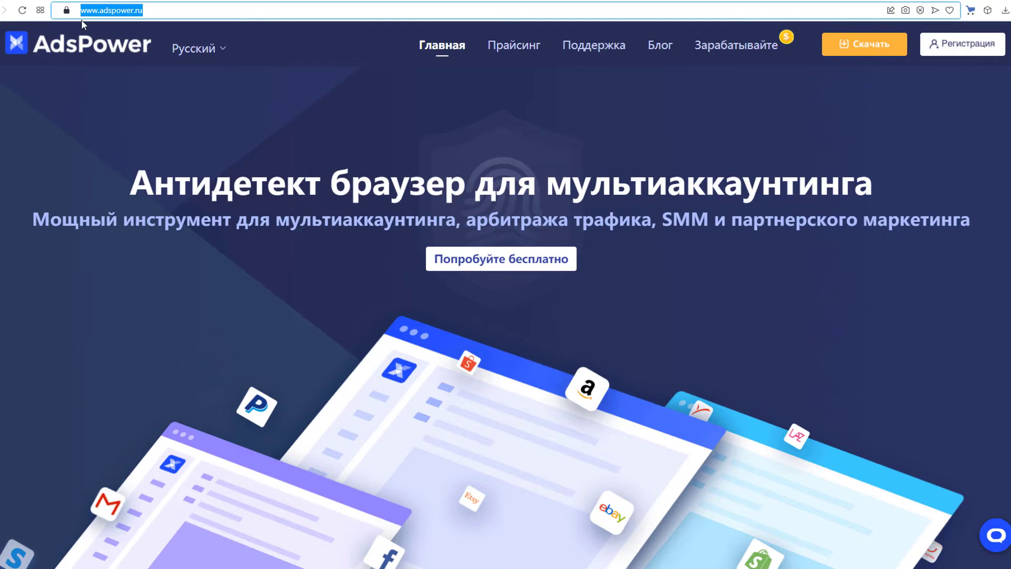
click(964, 48)
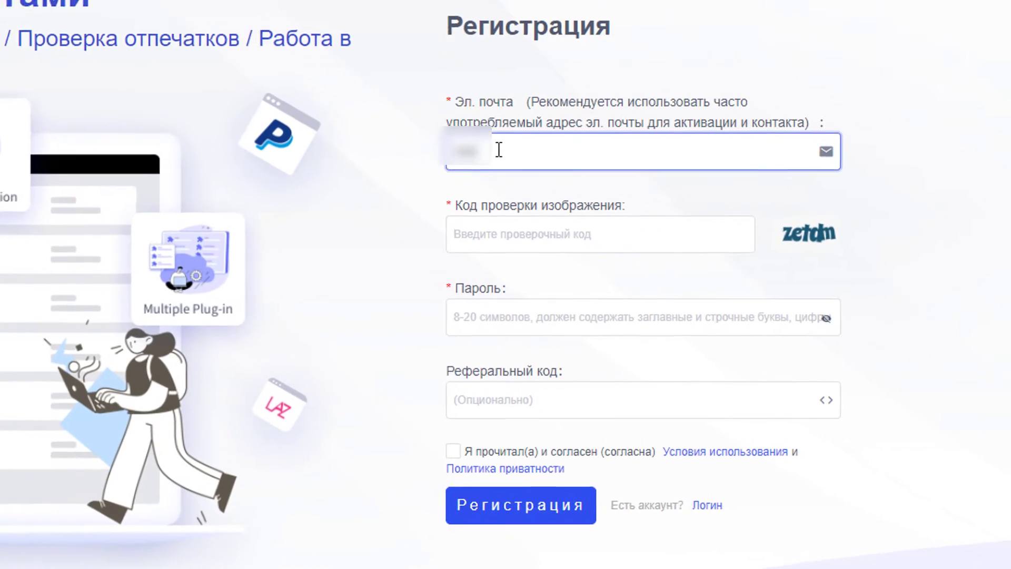
click(489, 232)
text(z)
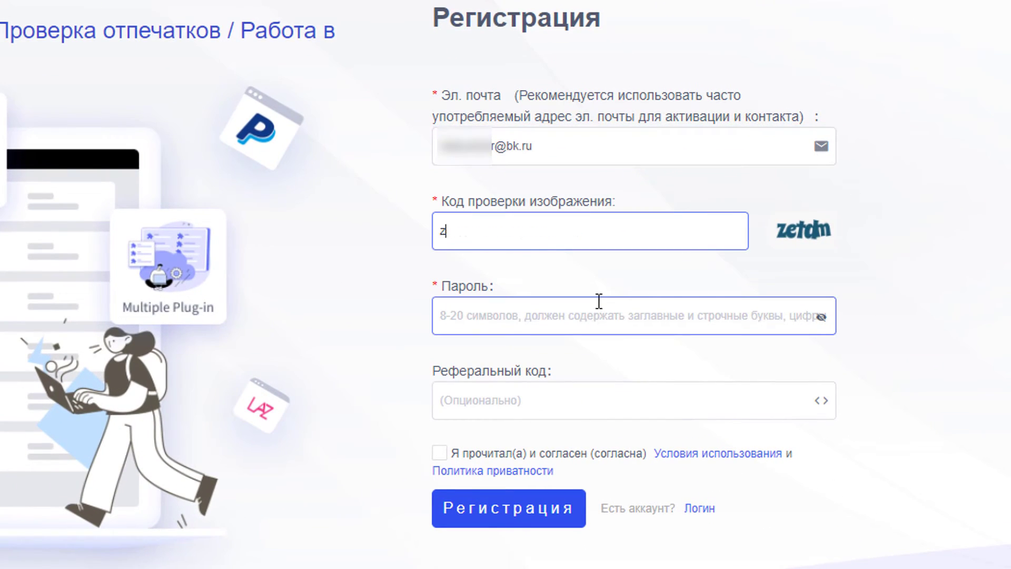
text(etdm)
click(585, 318)
key(Tab)
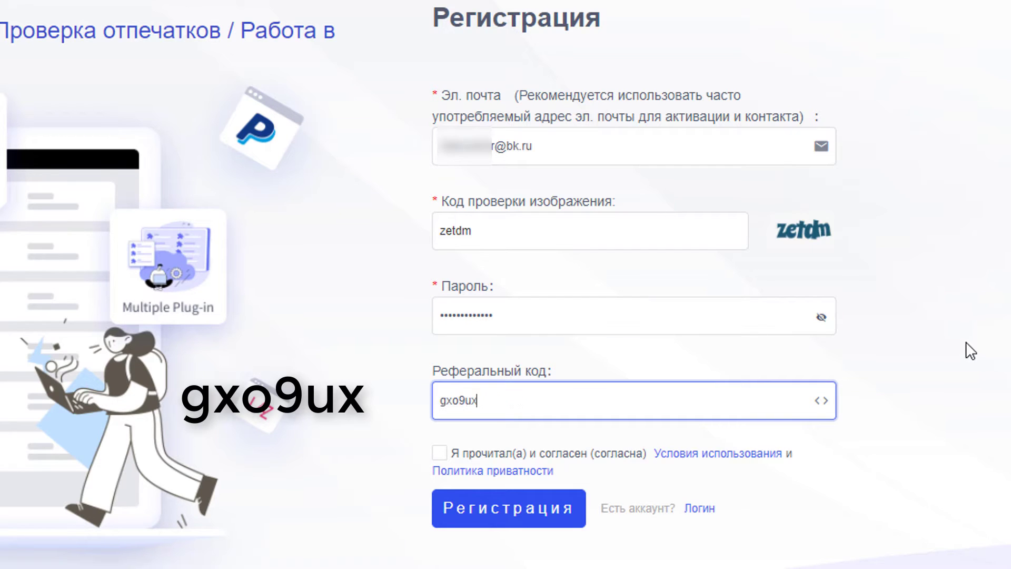
click(440, 453)
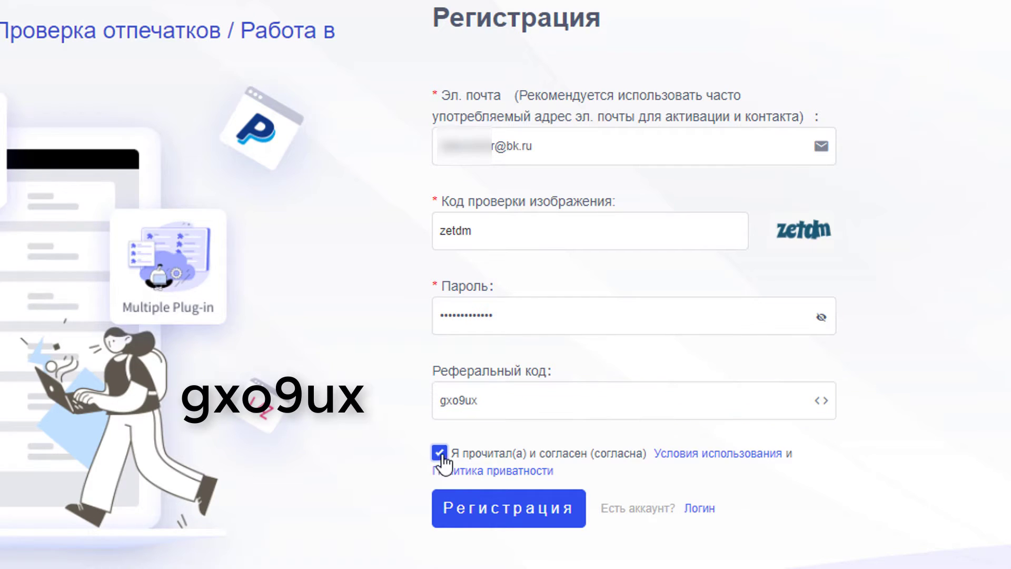
click(503, 514)
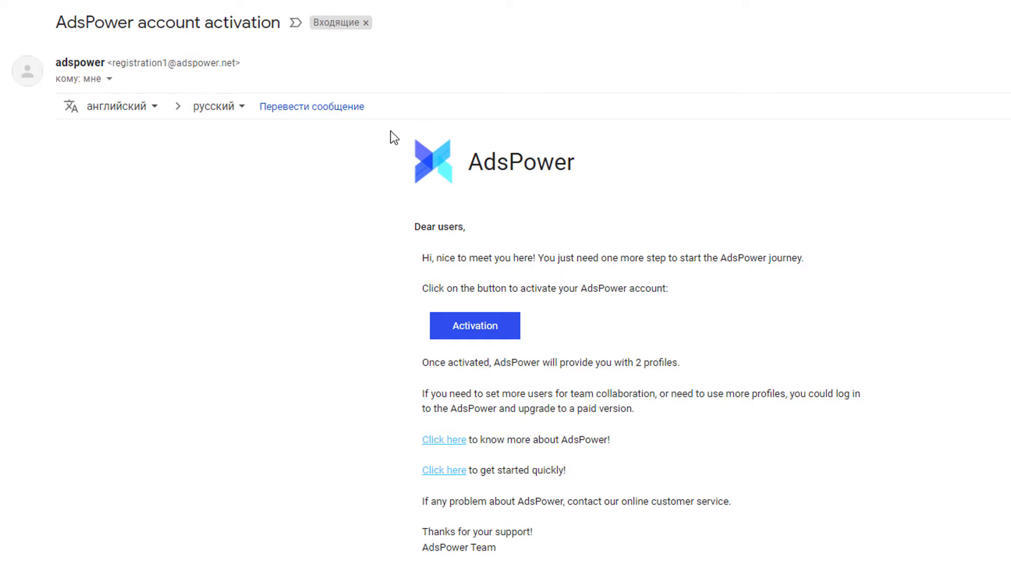
Step: Use the Activation button in the AdsPower e-mail to activate the account
click(475, 329)
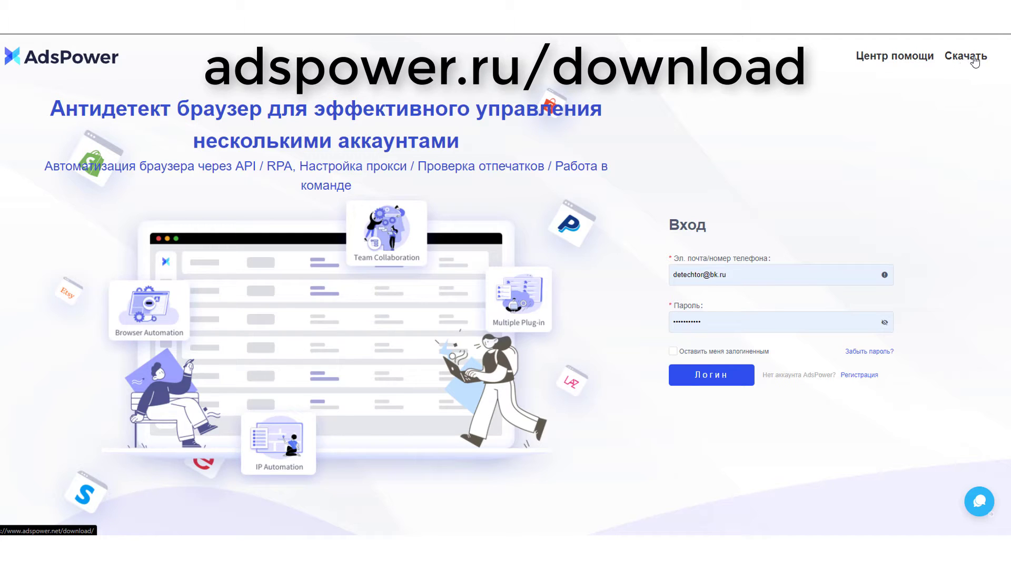
Step: Download AdsPower-Global-4.1.20-x64 for 64-bit Windows and launch the installer
click(965, 57)
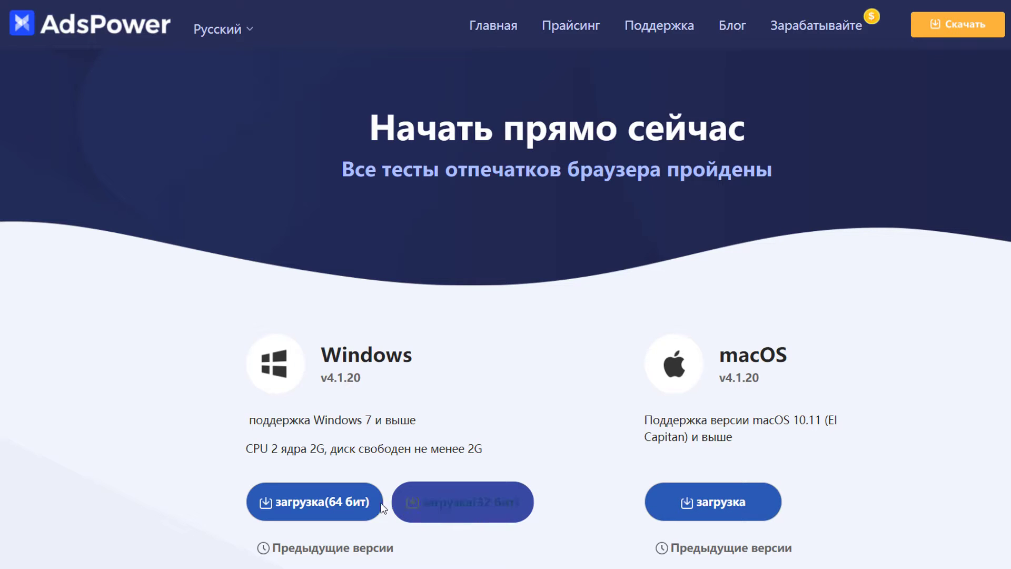
click(295, 503)
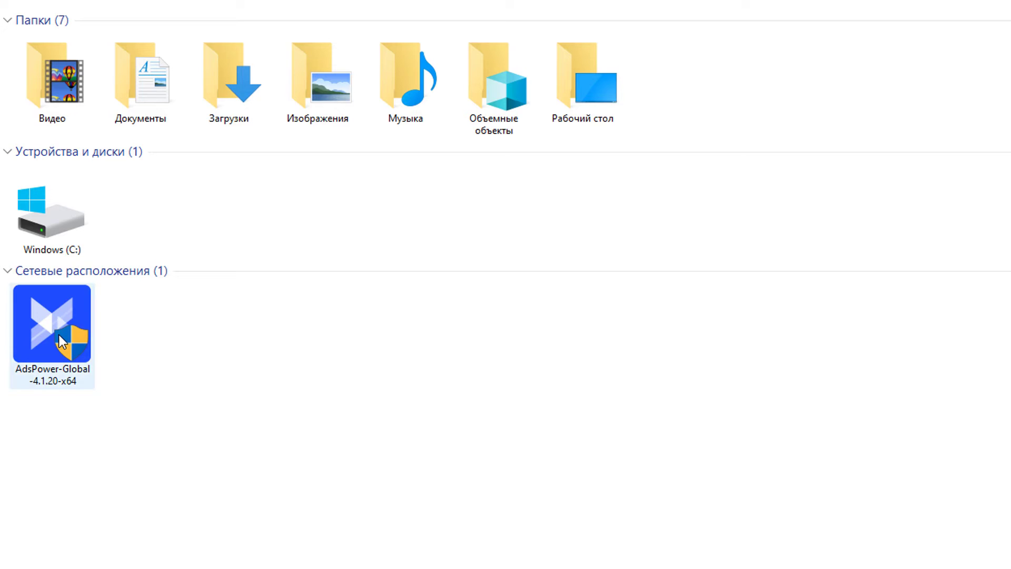
double_click(59, 335)
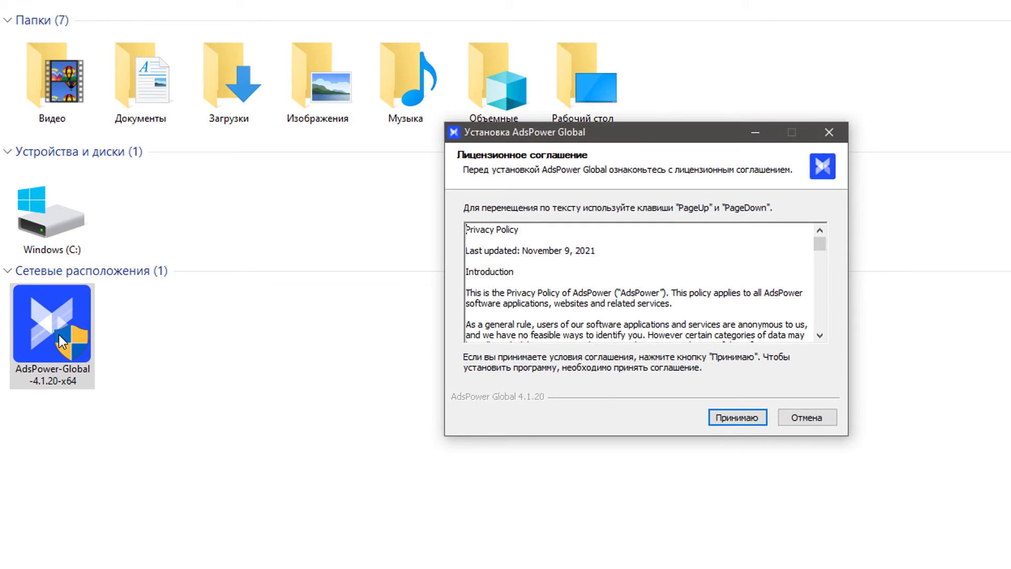
Step: Accept the license and install AdsPower Global to C:\Program Files\AdsPower Global
click(738, 418)
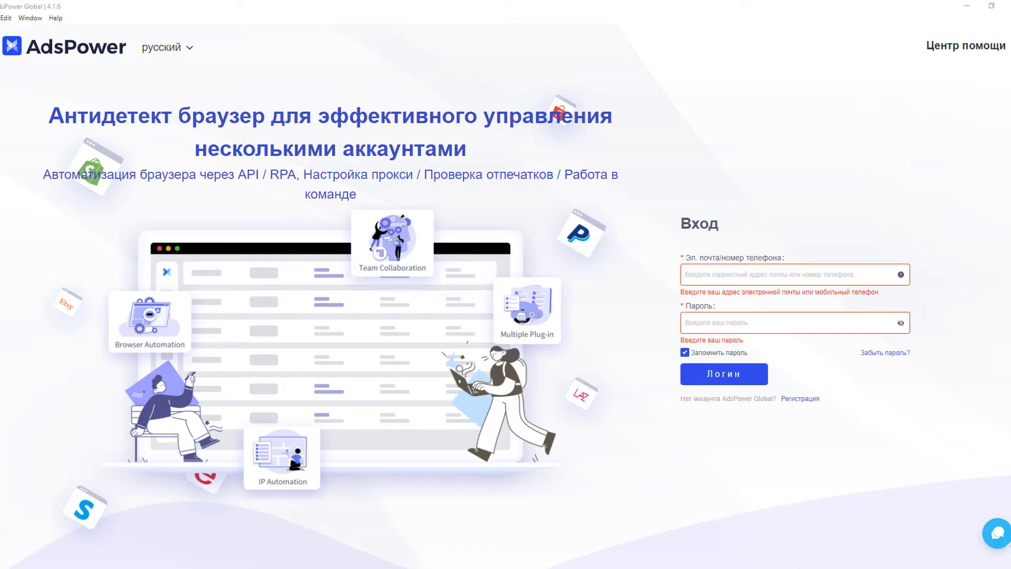
Step: Log in to AdsPower Global with the account e-mail and password
click(786, 274)
text(user@example.com)
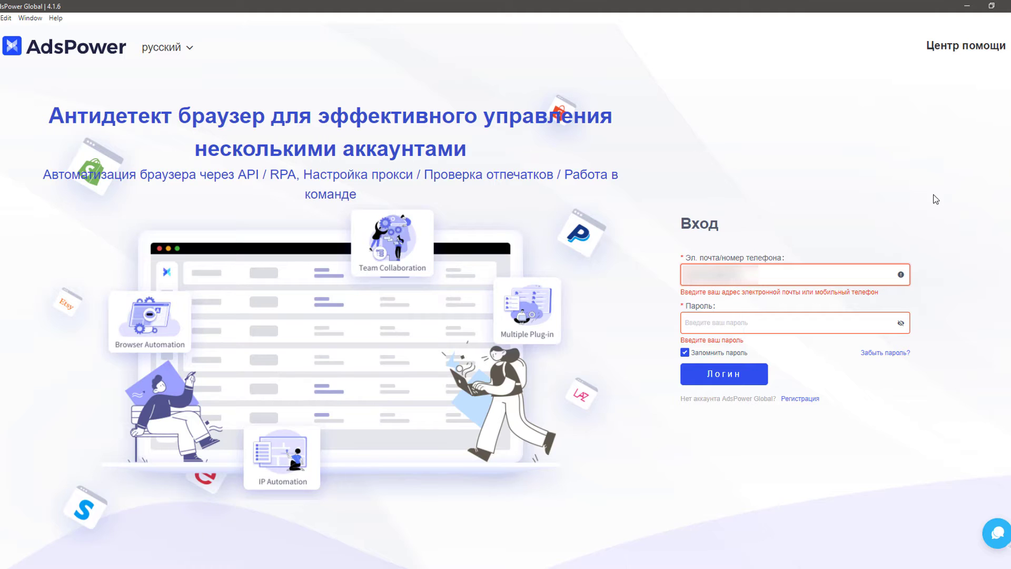
click(829, 321)
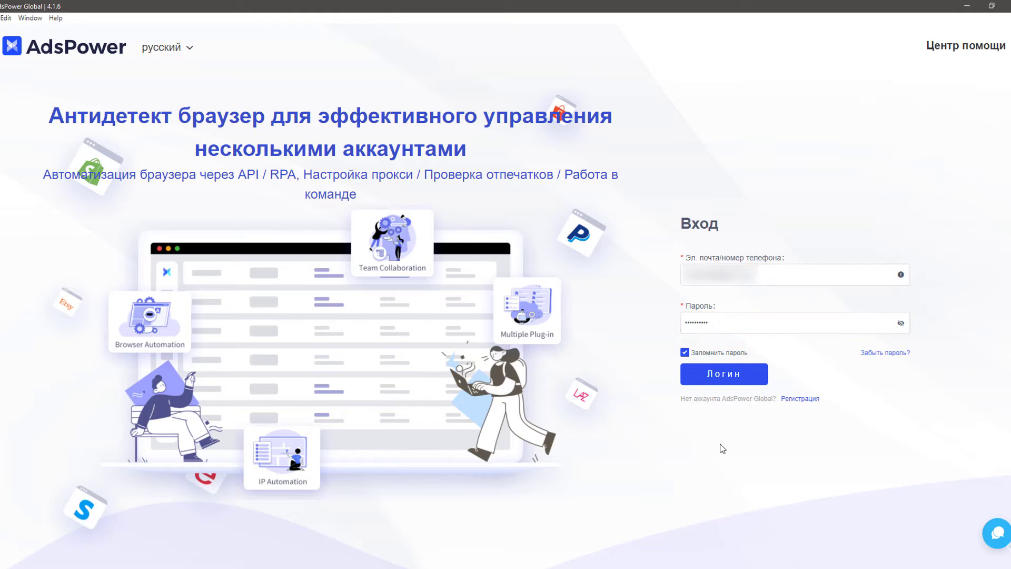
click(715, 375)
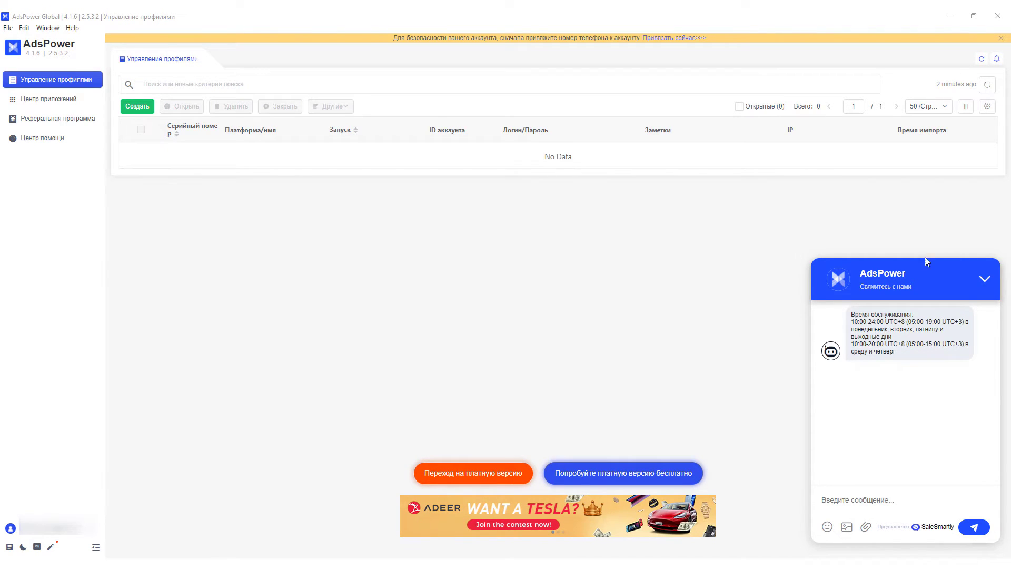
Step: Start the free $10-plan trial with team name teamssss and submit the order
click(623, 474)
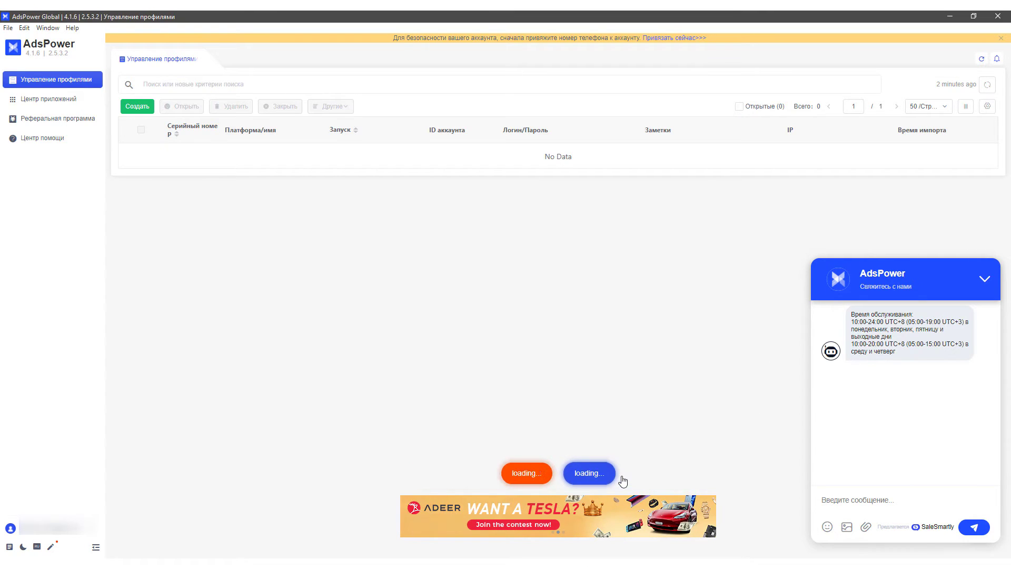
text(teamssss)
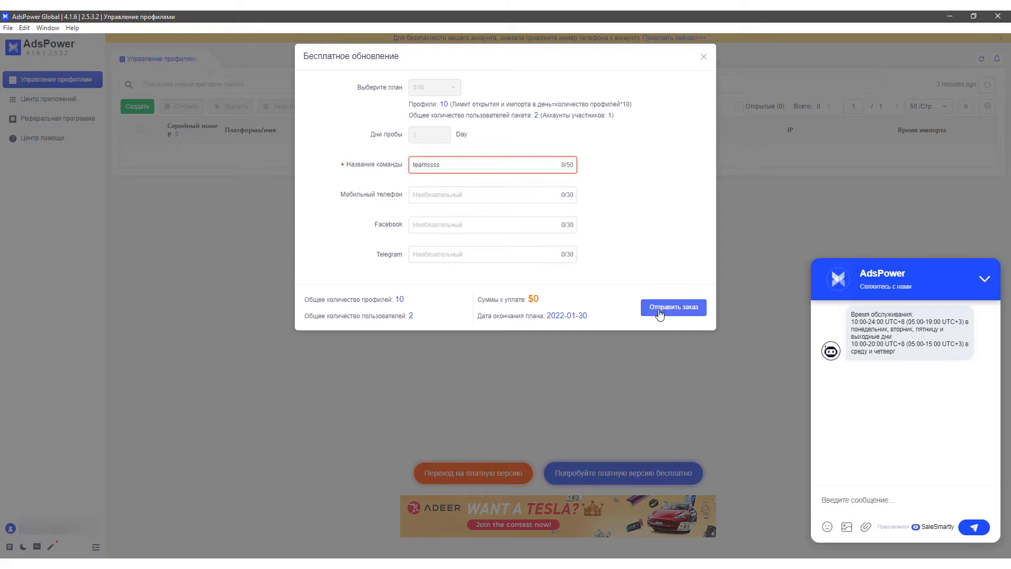
click(658, 311)
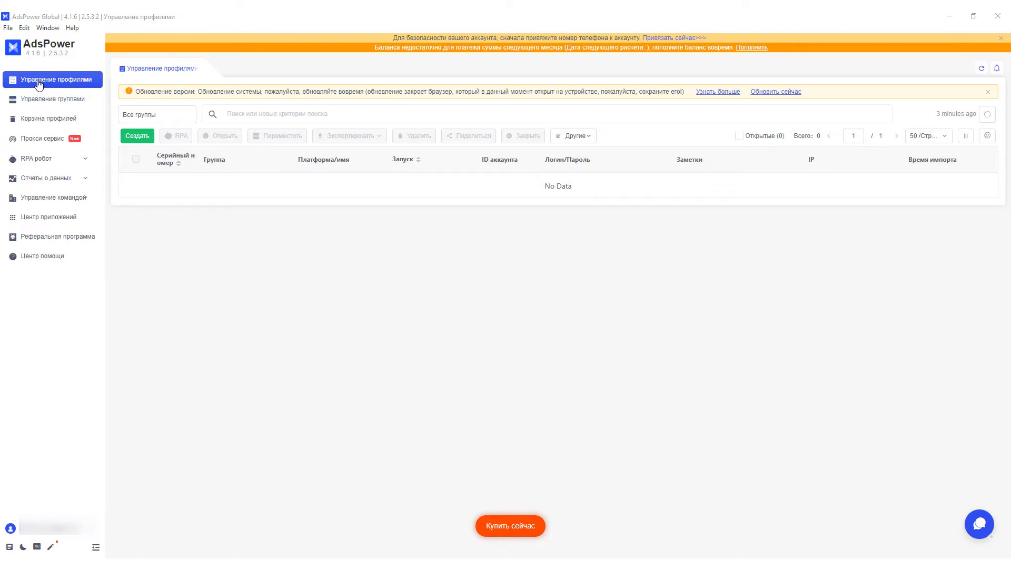
Step: Start a new profile, view Пакетный импорт and Быстрый импорт, then return to Единый импорт
click(136, 135)
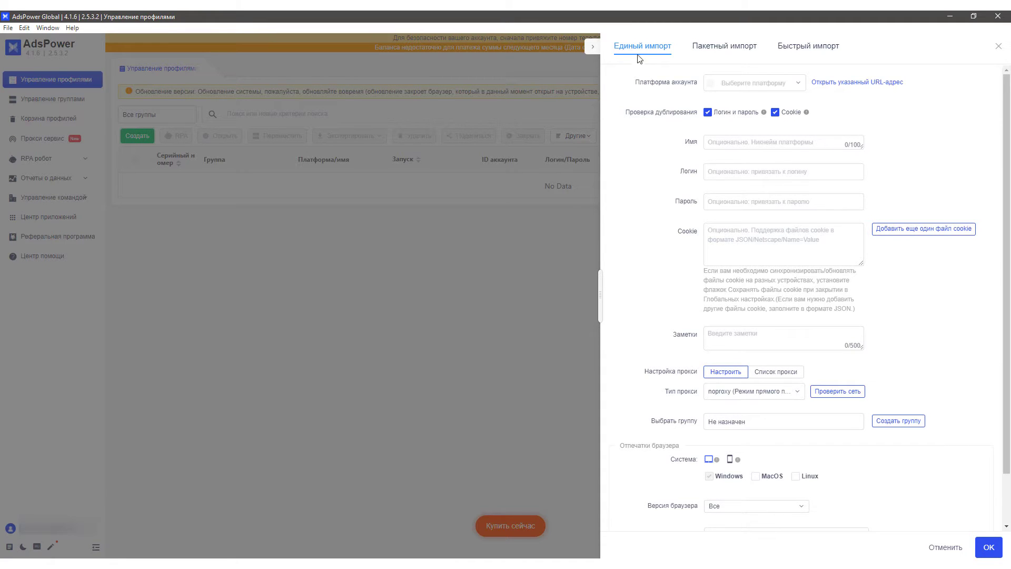
click(723, 48)
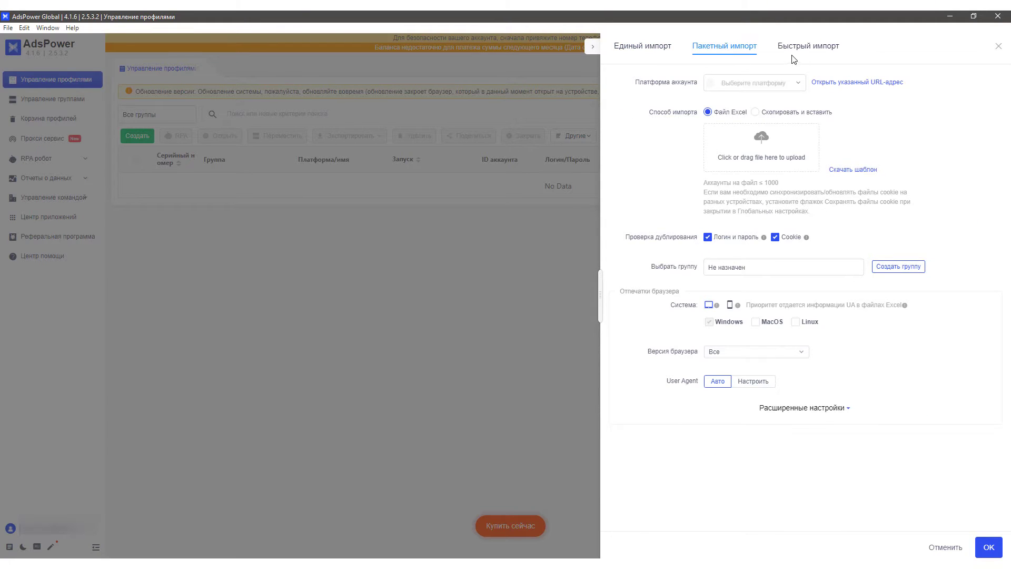
click(809, 49)
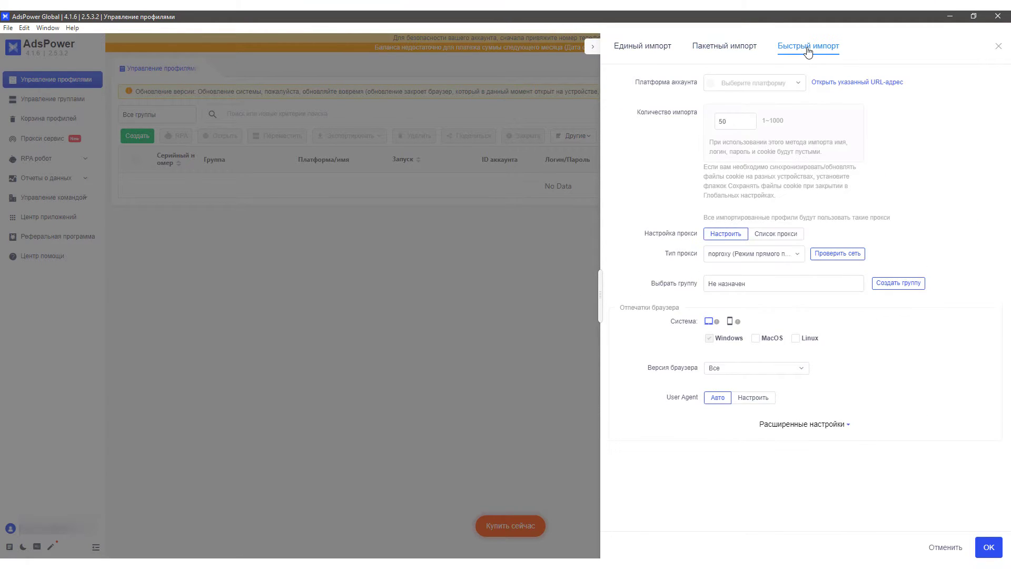
click(648, 48)
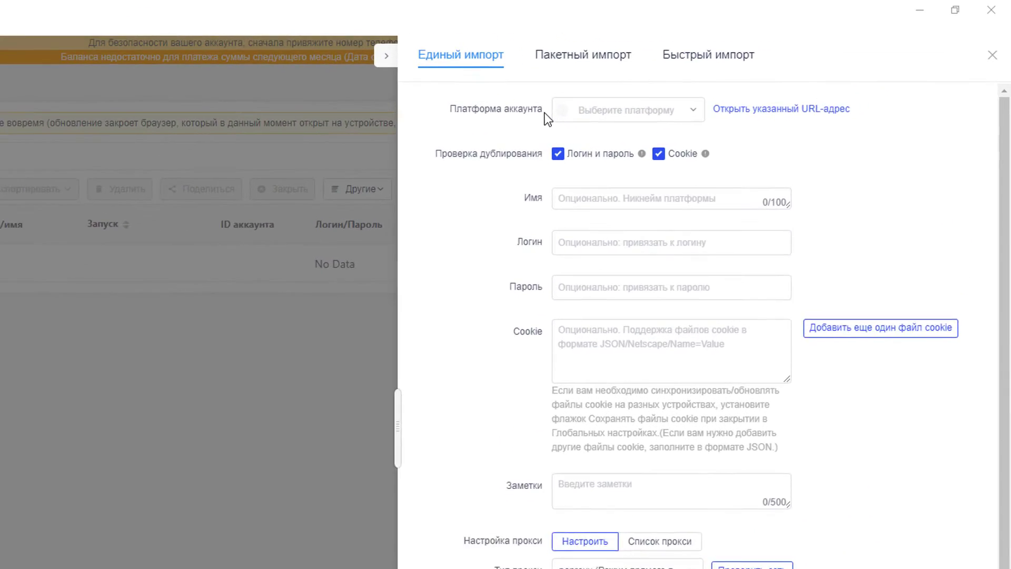
Step: Set the account platform of the import to facebook.com
drag(507, 114, 443, 115)
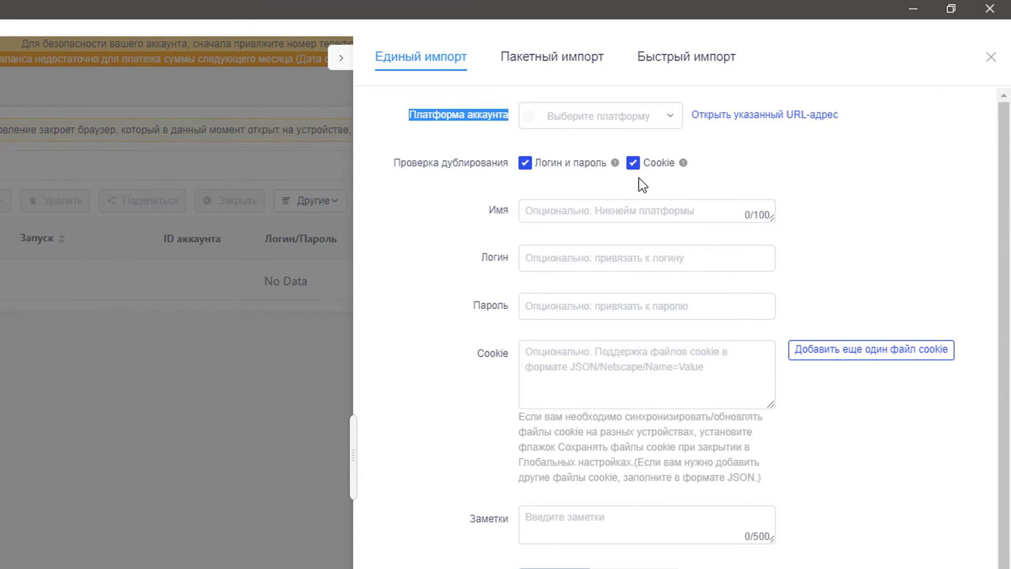
click(671, 127)
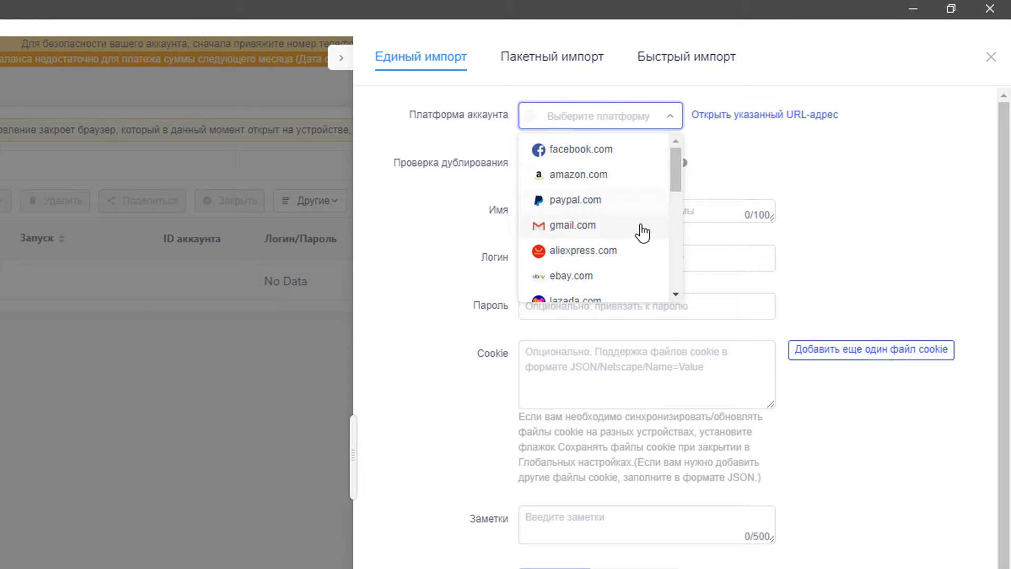
scroll(632, 281, down, 15)
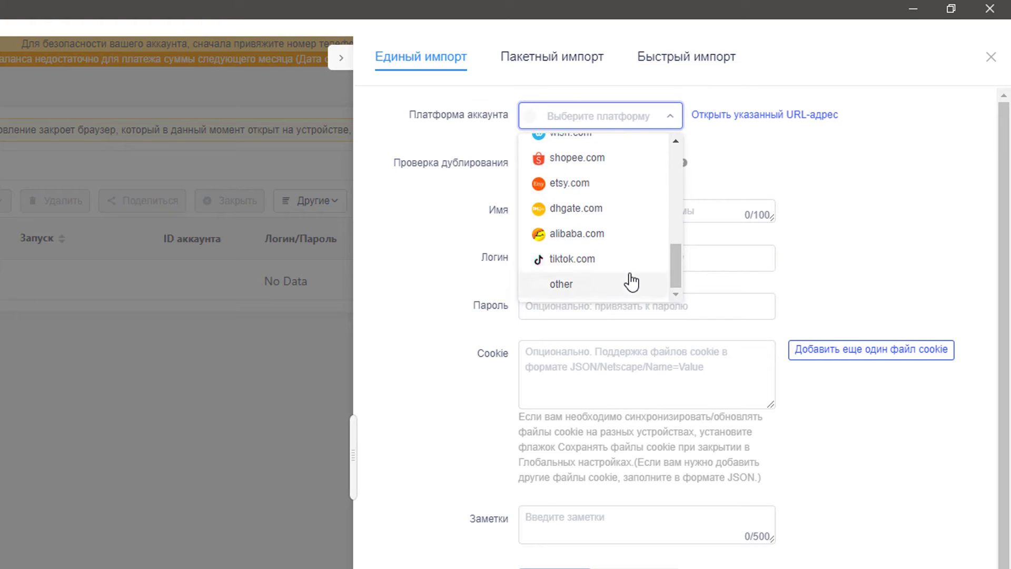
scroll(632, 282, up, 15)
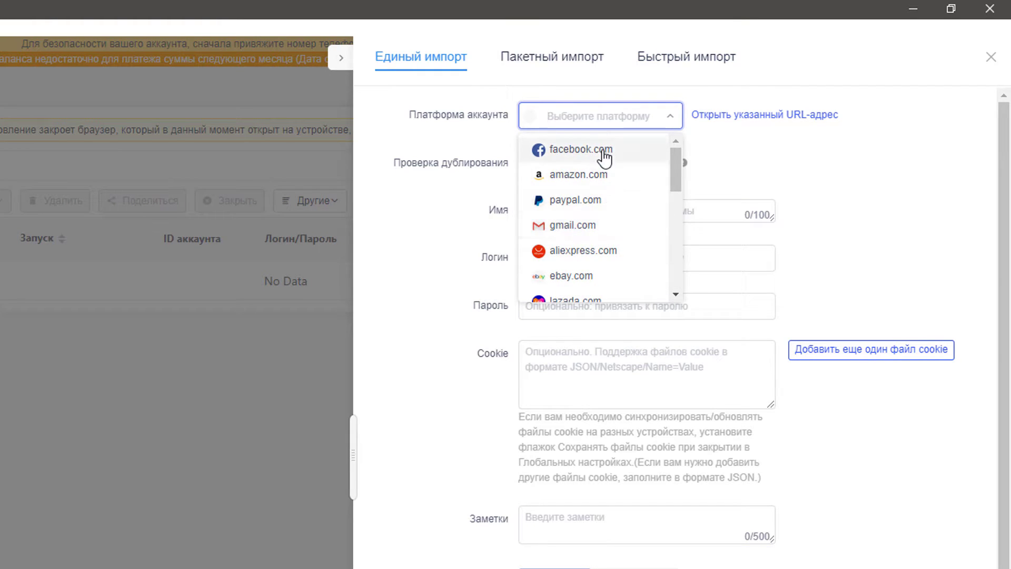
click(604, 151)
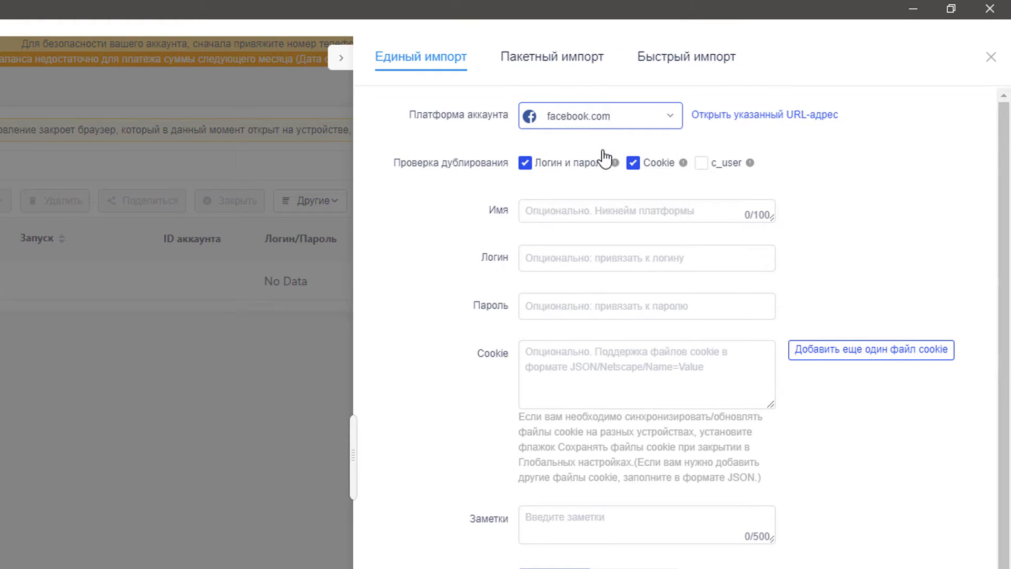
Step: Enable the login/password, Cookie and c_user duplicate checks and read their tooltips
drag(394, 164, 493, 168)
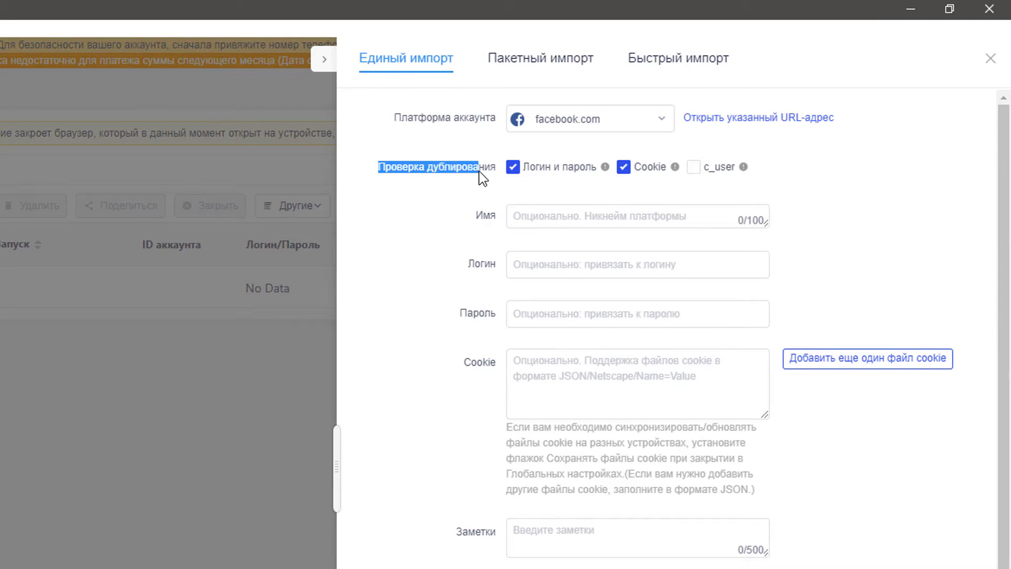
click(518, 192)
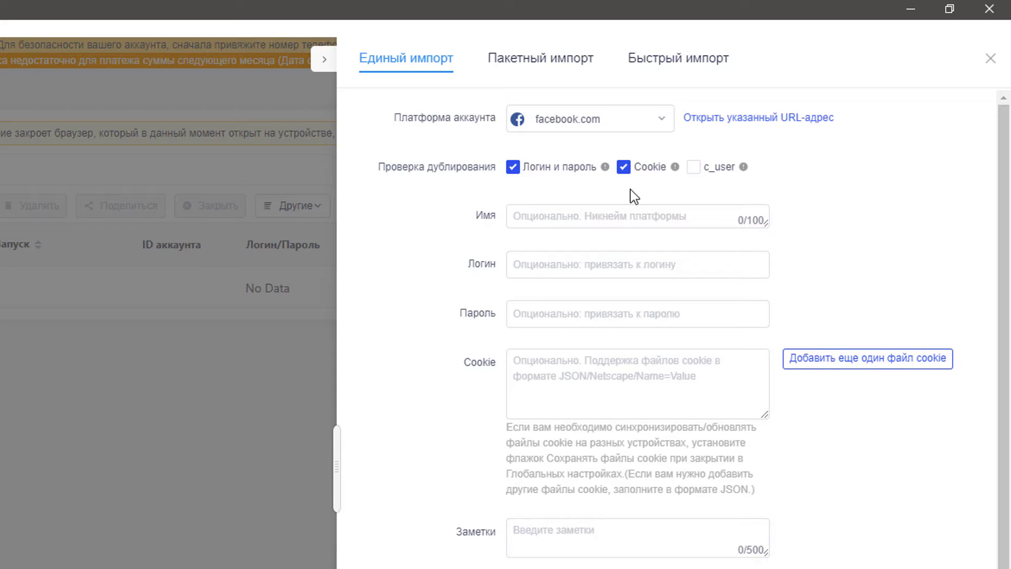
click(625, 171)
click(698, 168)
click(512, 170)
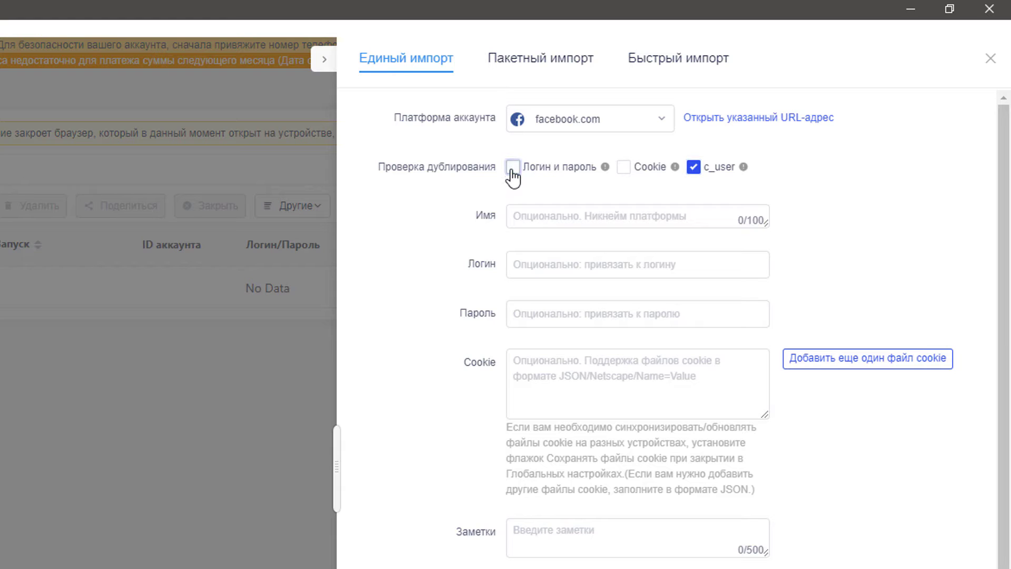
click(513, 170)
click(625, 170)
mouse_move(743, 169)
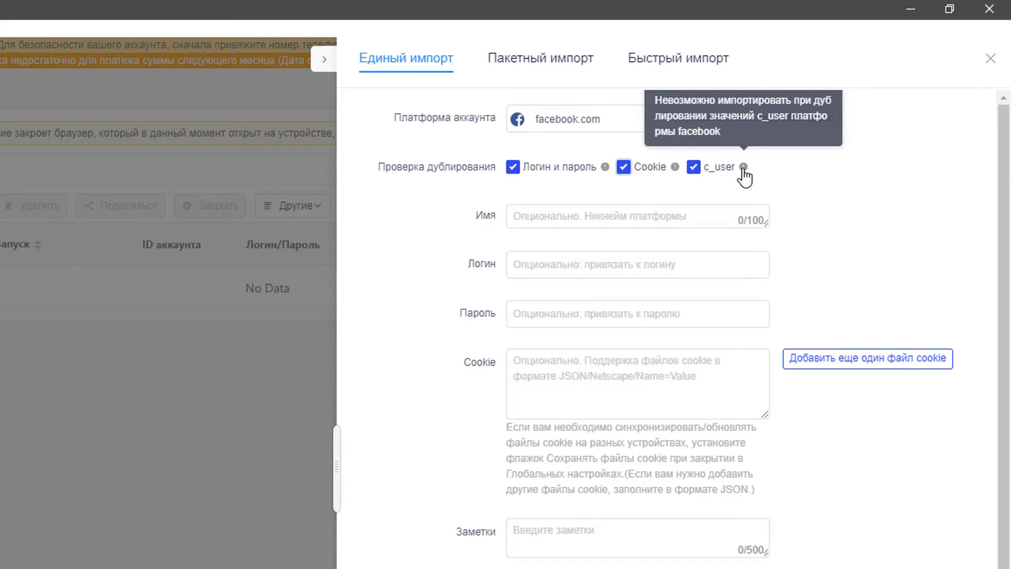
mouse_move(676, 167)
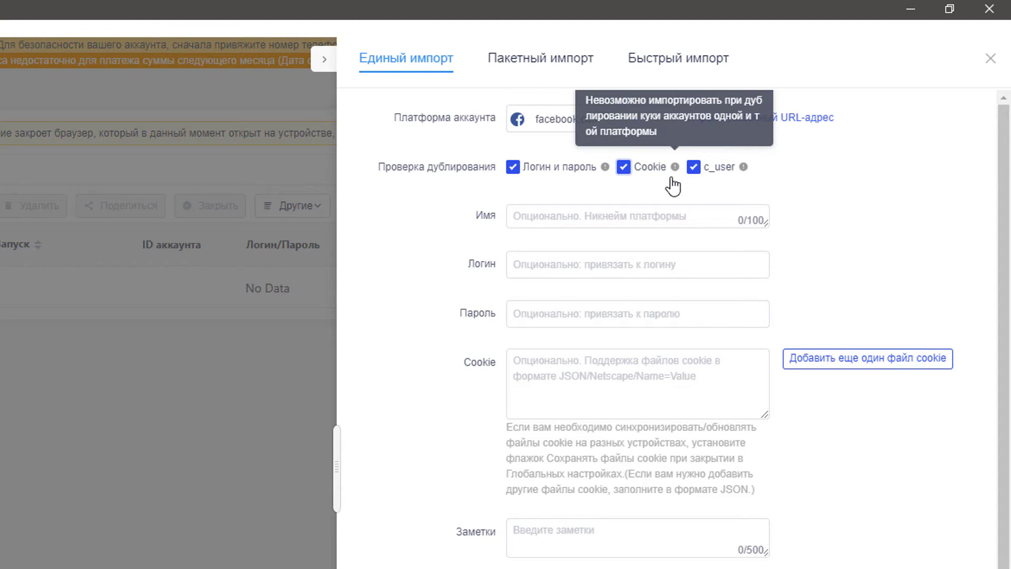
mouse_move(605, 168)
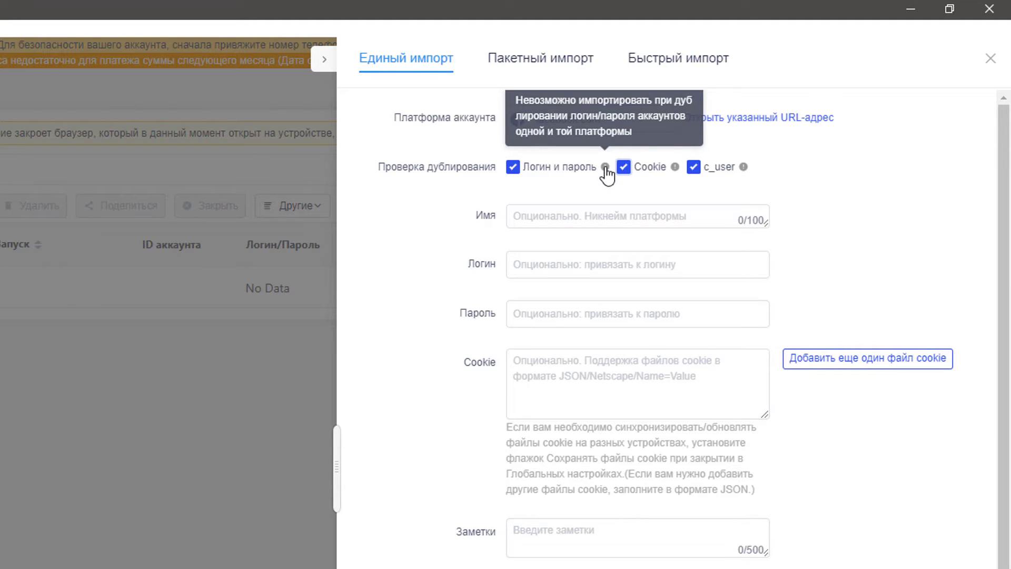
click(548, 215)
Step: Enter the profile name test, the account login e-mail and its password
click(551, 213)
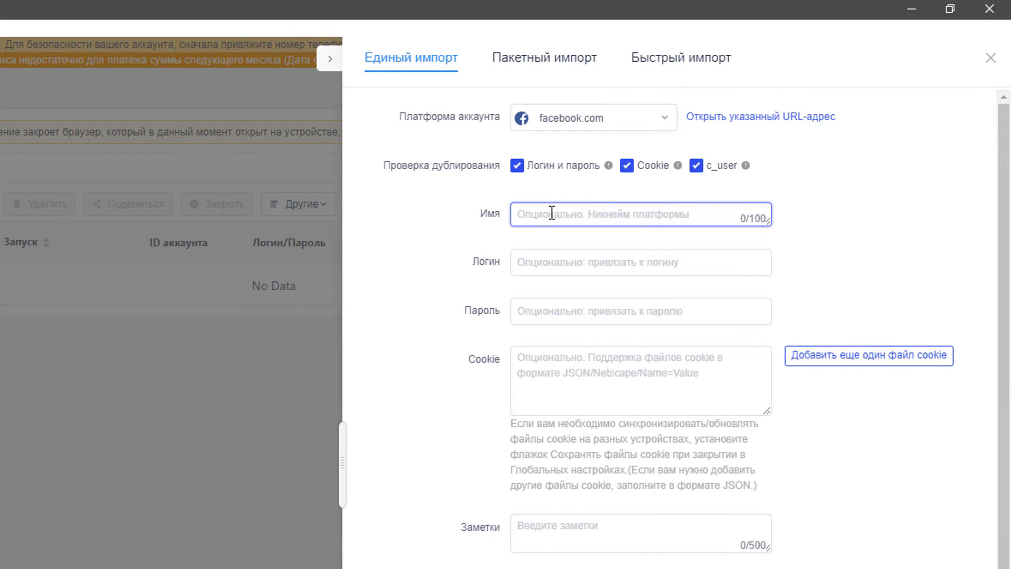
text(test)
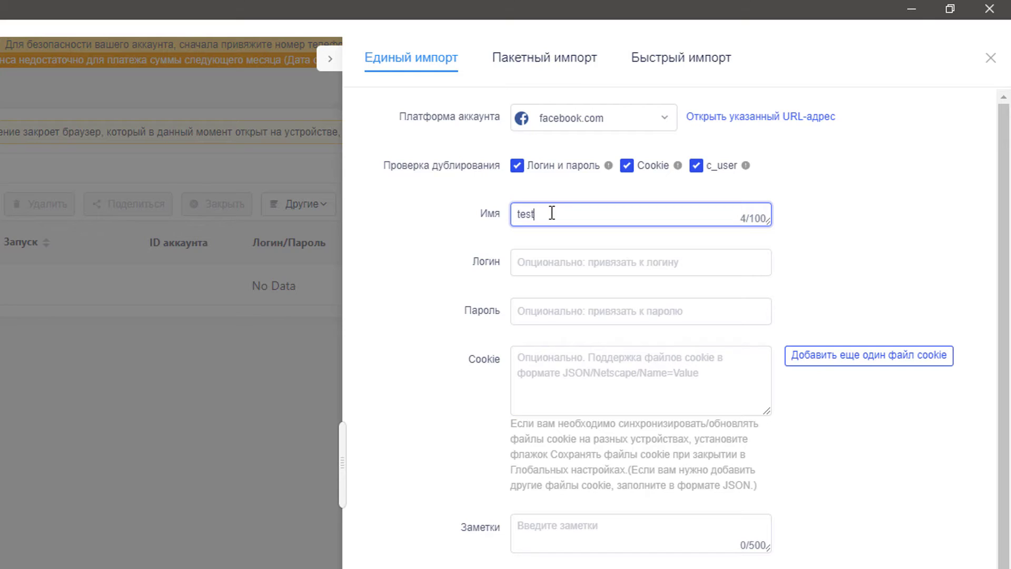
click(567, 264)
text(user)
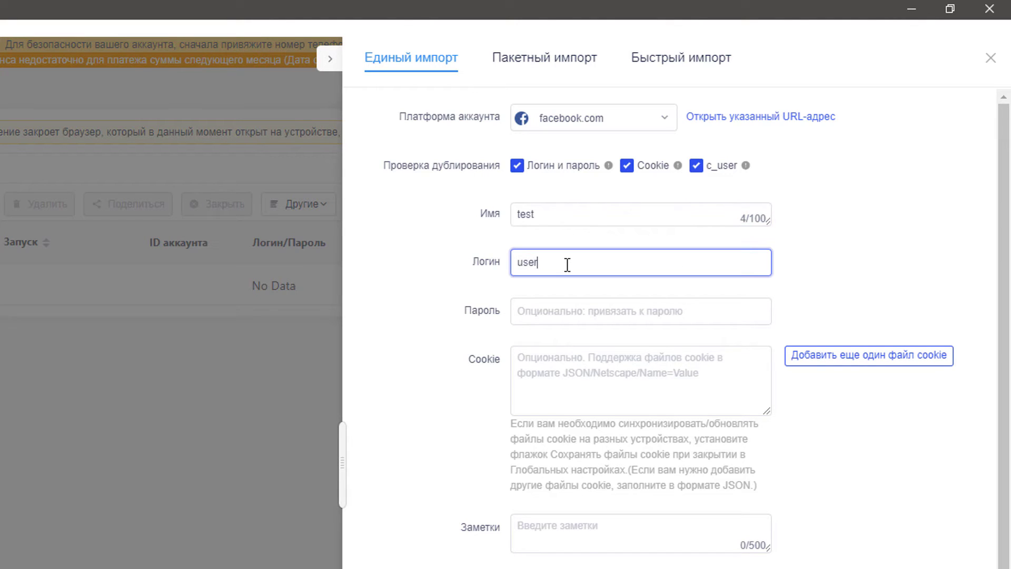
text(@gmail.com)
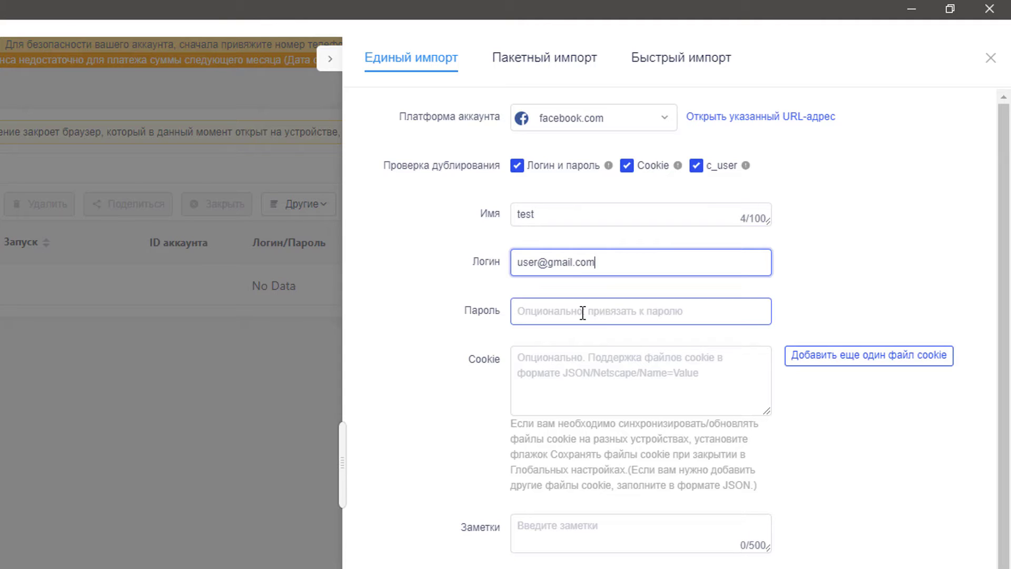
click(583, 313)
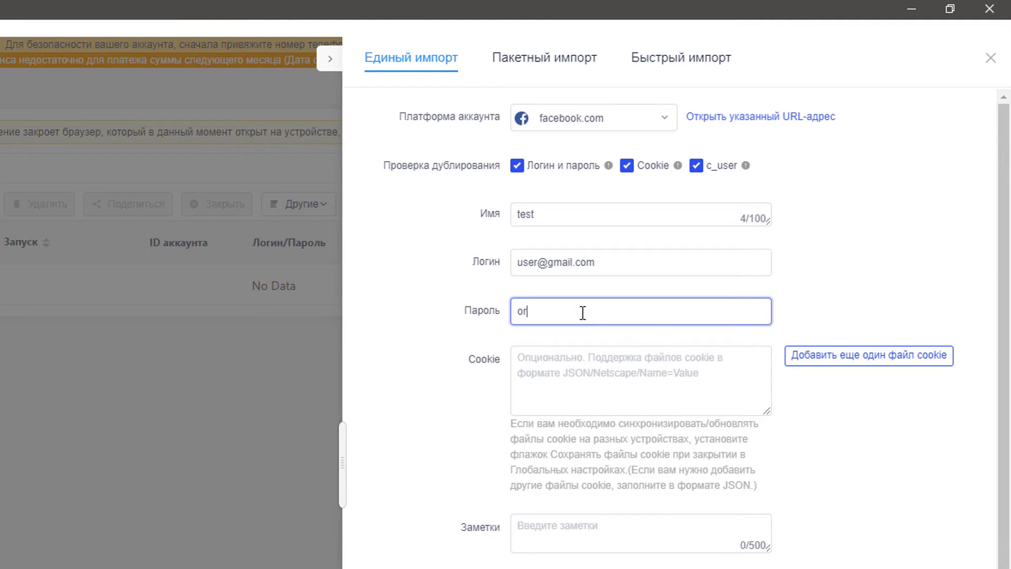
key(BackSpace)
key(BackSpace)
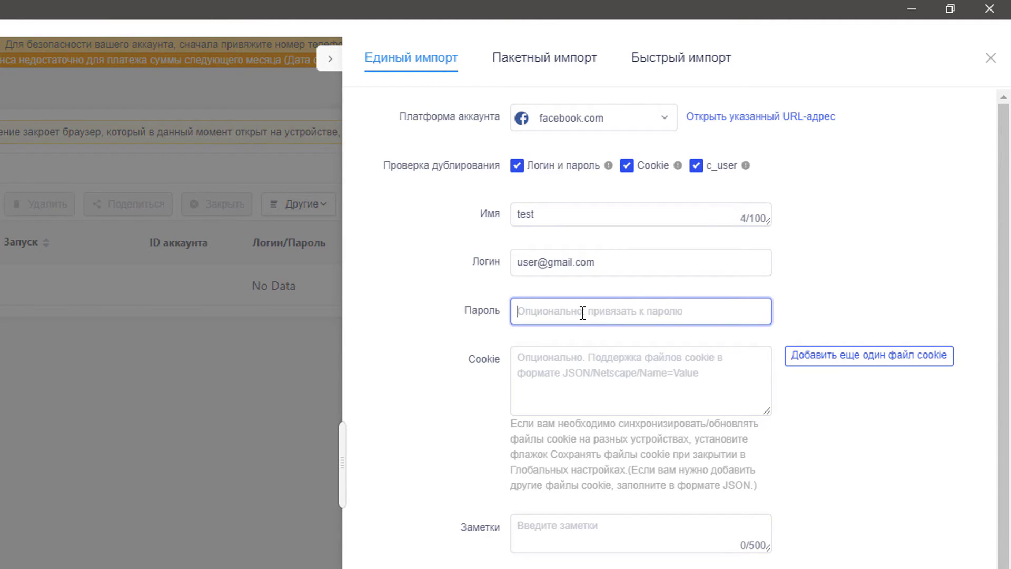
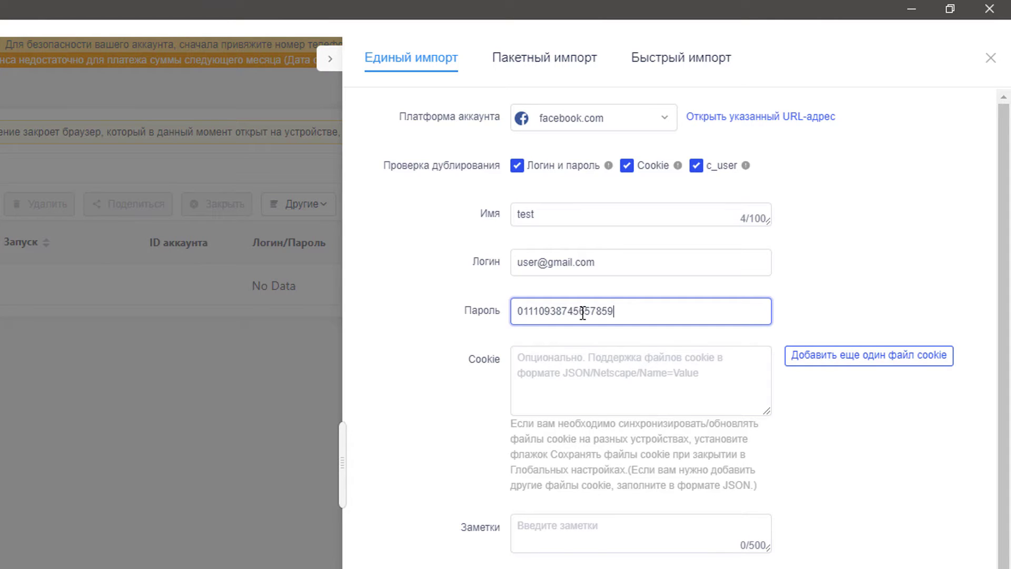
Step: Add the note Продлить to the profile
click(704, 373)
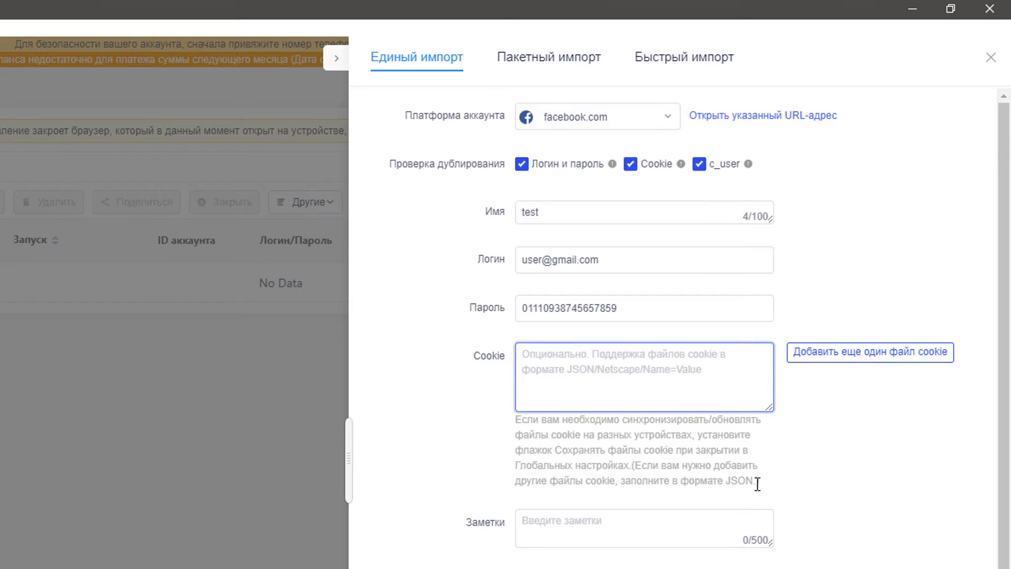
drag(757, 485, 722, 483)
click(652, 525)
text(Пр)
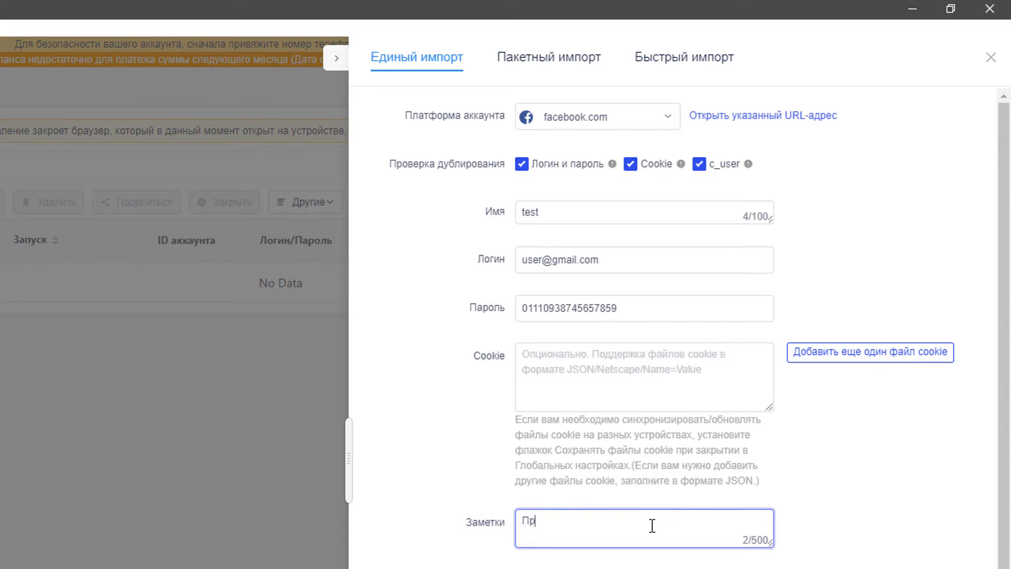
text(одлить)
scroll(509, 489, down, 2)
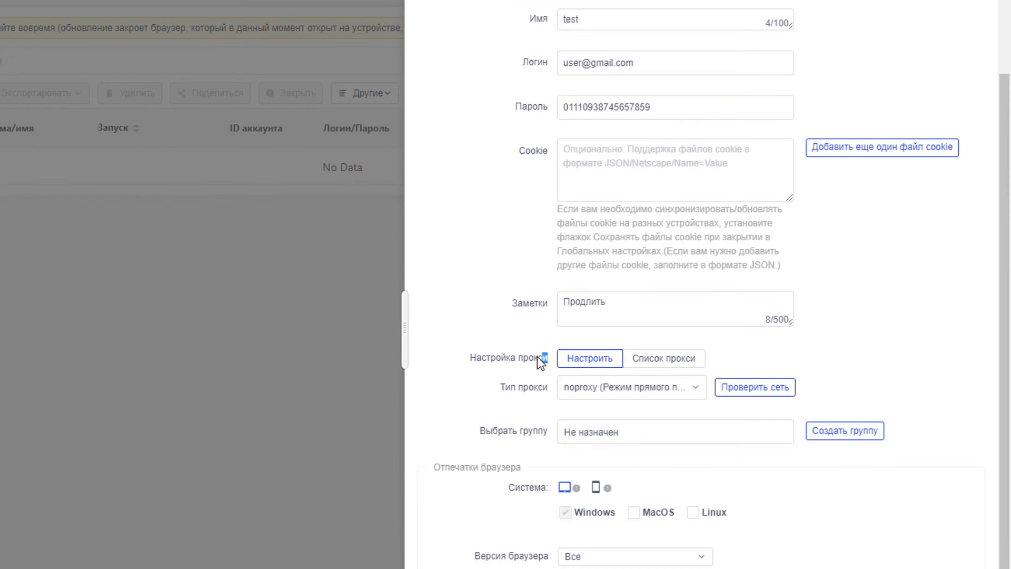
click(659, 363)
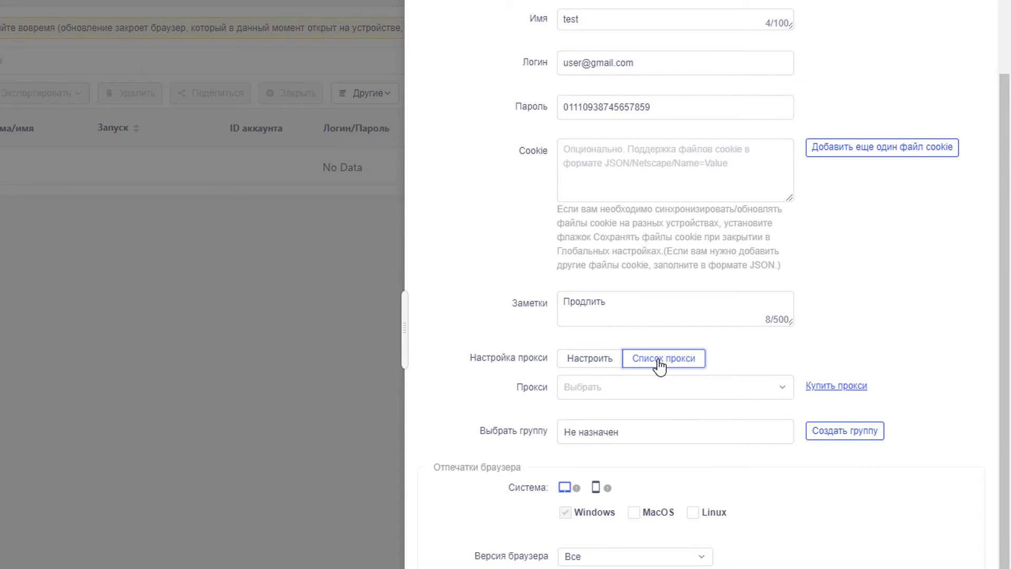
click(744, 396)
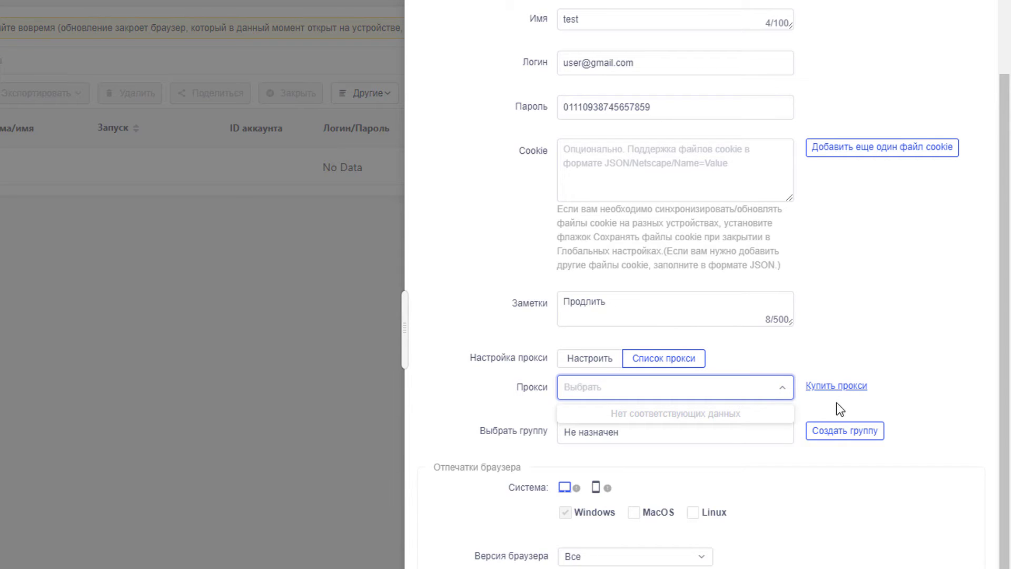
click(589, 360)
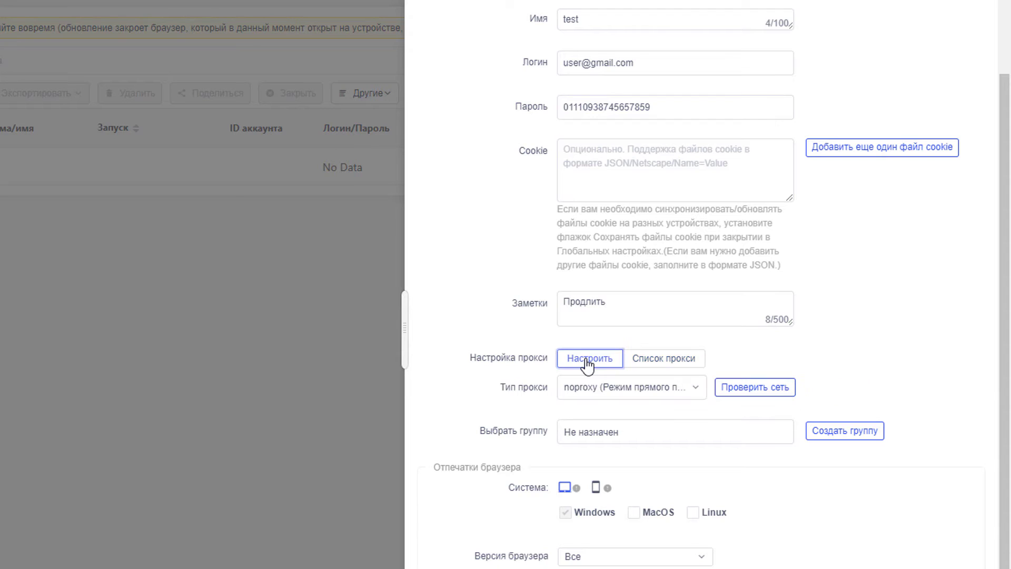
click(696, 389)
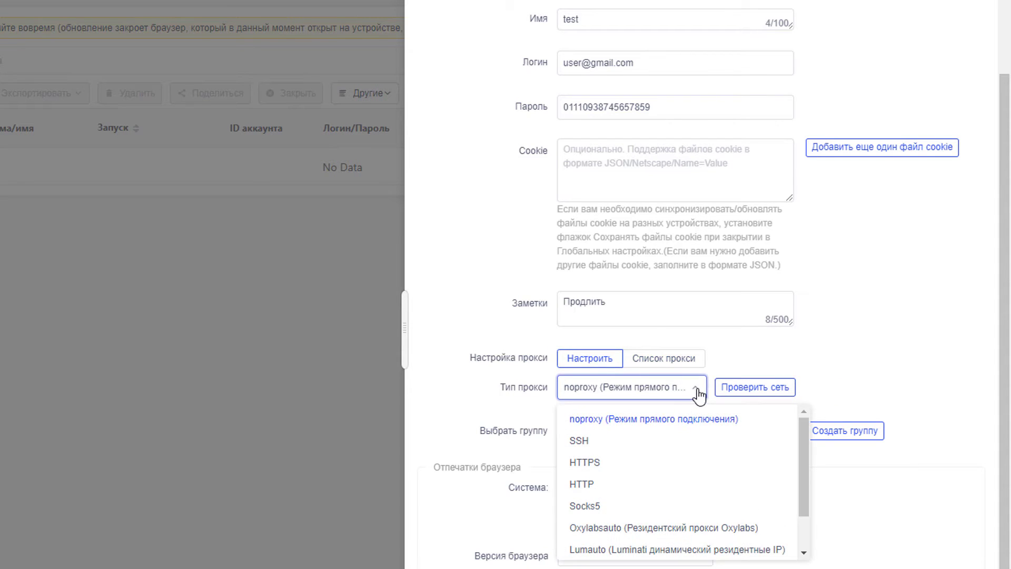
scroll(683, 449, down, 2)
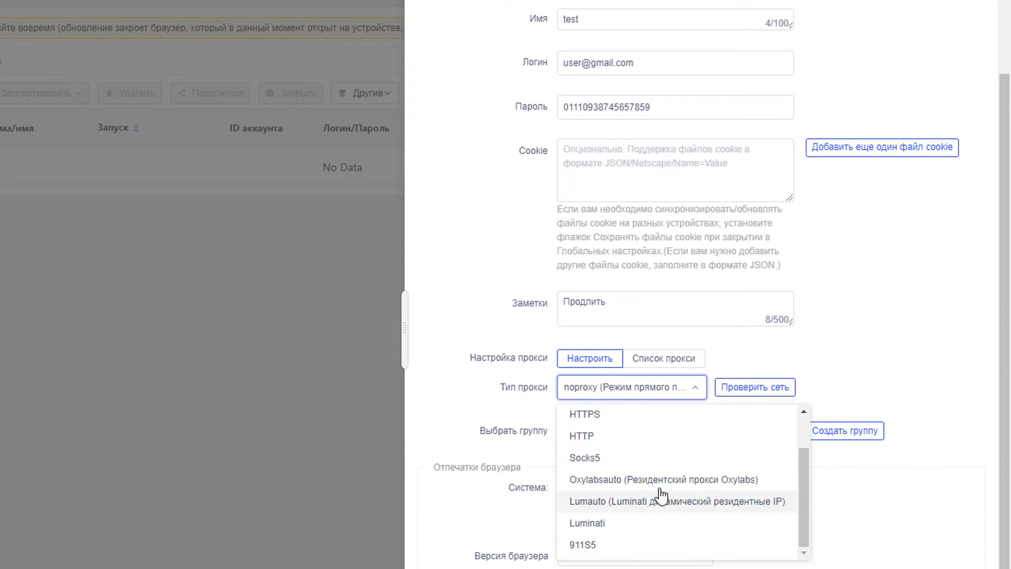
scroll(663, 436, up, 2)
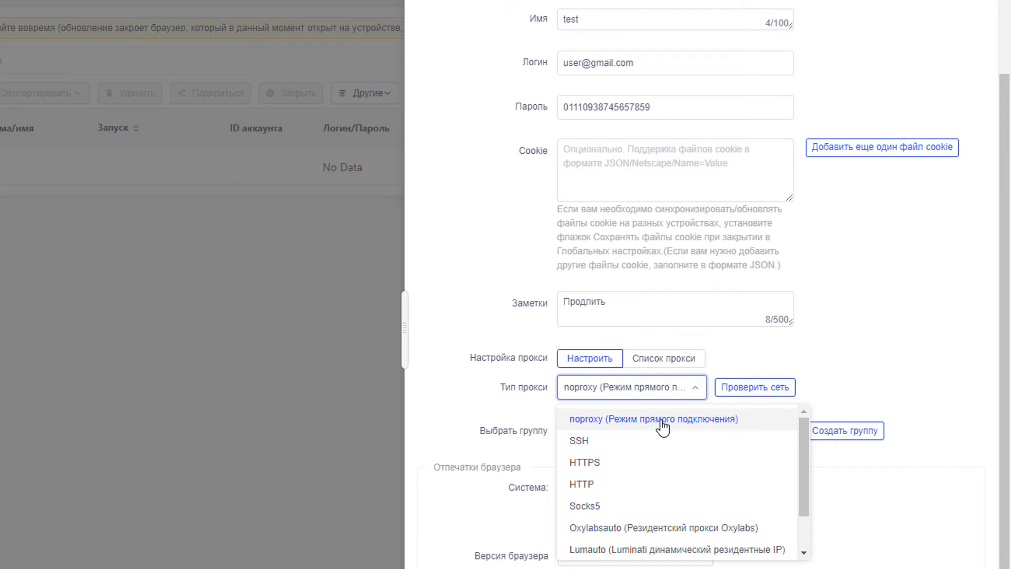
click(663, 424)
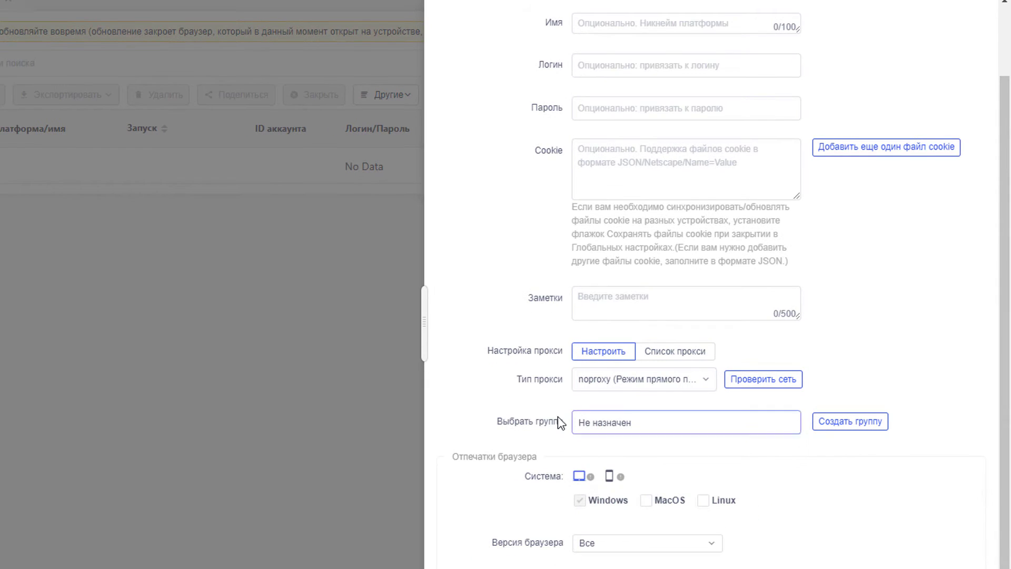
Step: Put the profile in the ФБ group, then highlight the Отпечатки браузера heading
drag(564, 420, 518, 421)
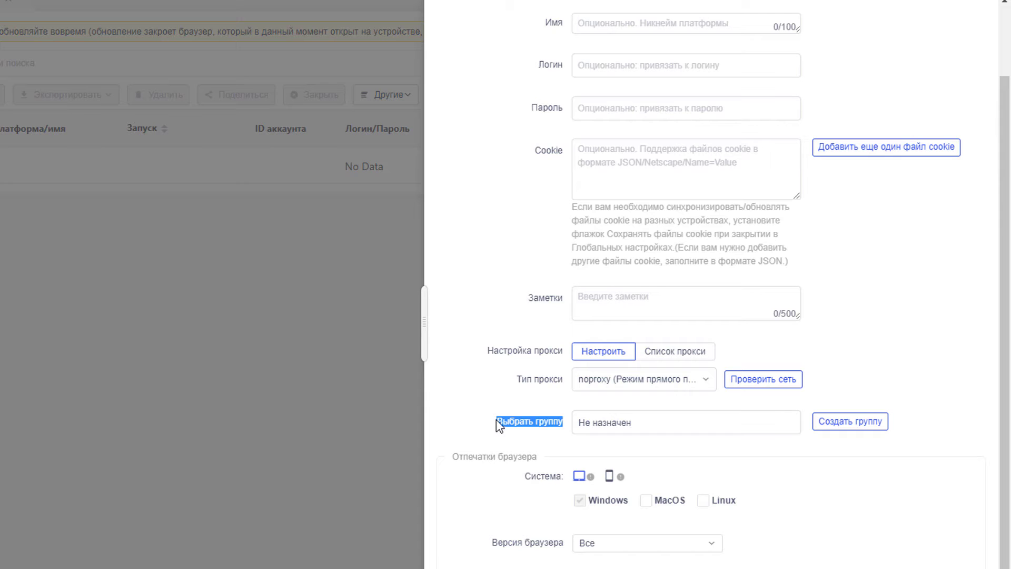
click(653, 428)
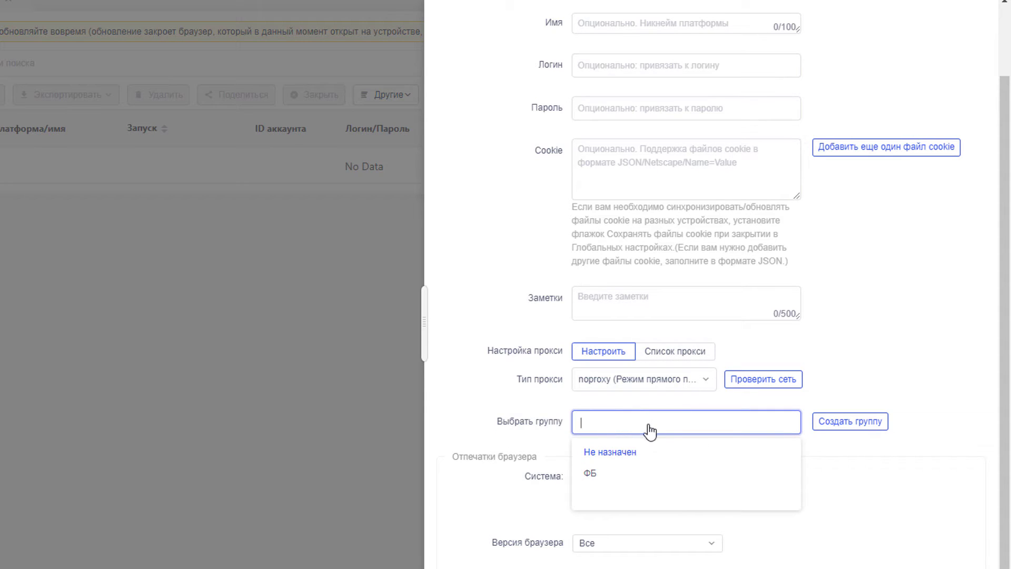
click(623, 480)
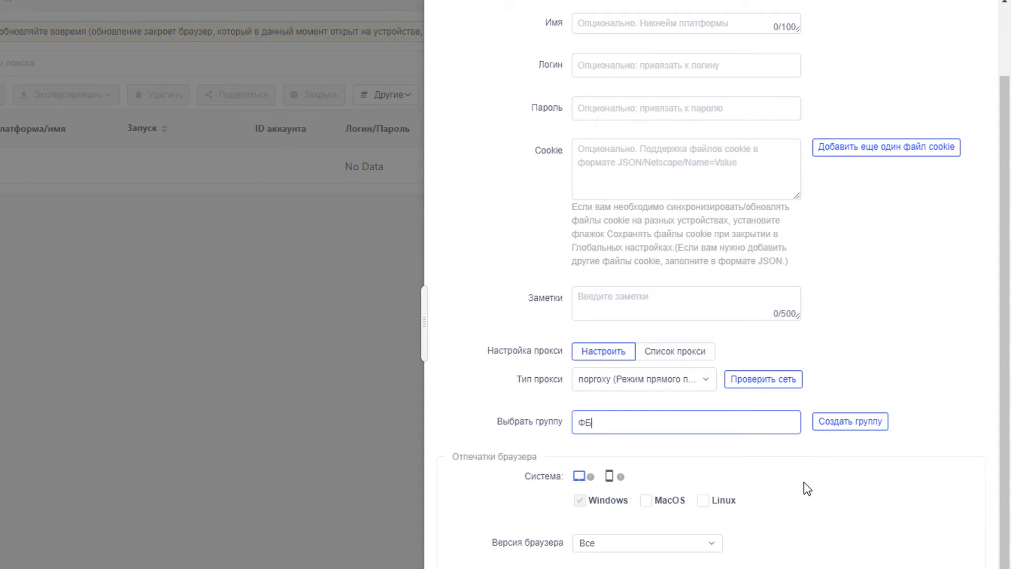
drag(538, 457, 499, 459)
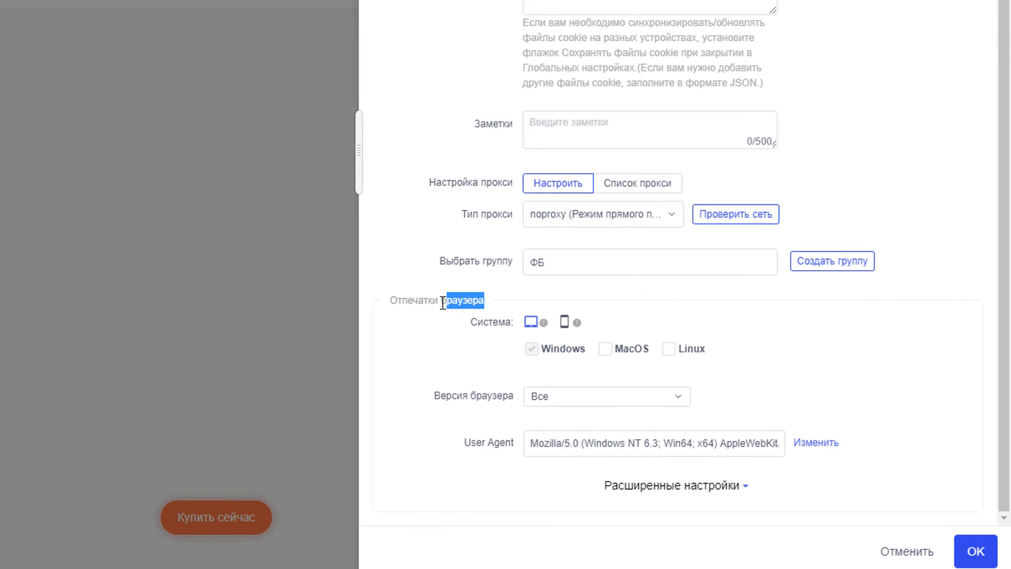
drag(443, 303, 391, 302)
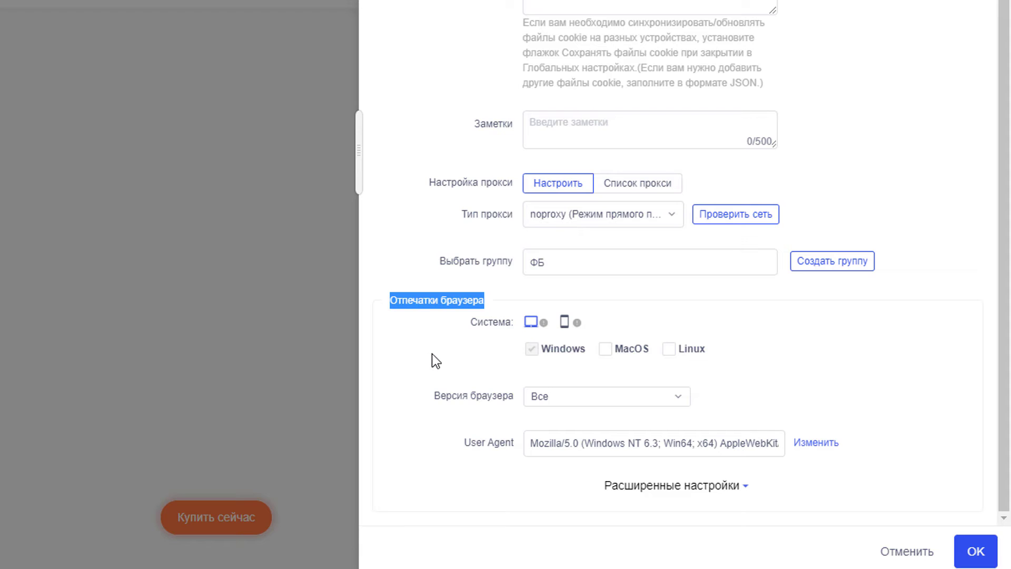
Step: Set the fingerprint to a desktop system allowing Windows, MacOS and Linux
click(565, 322)
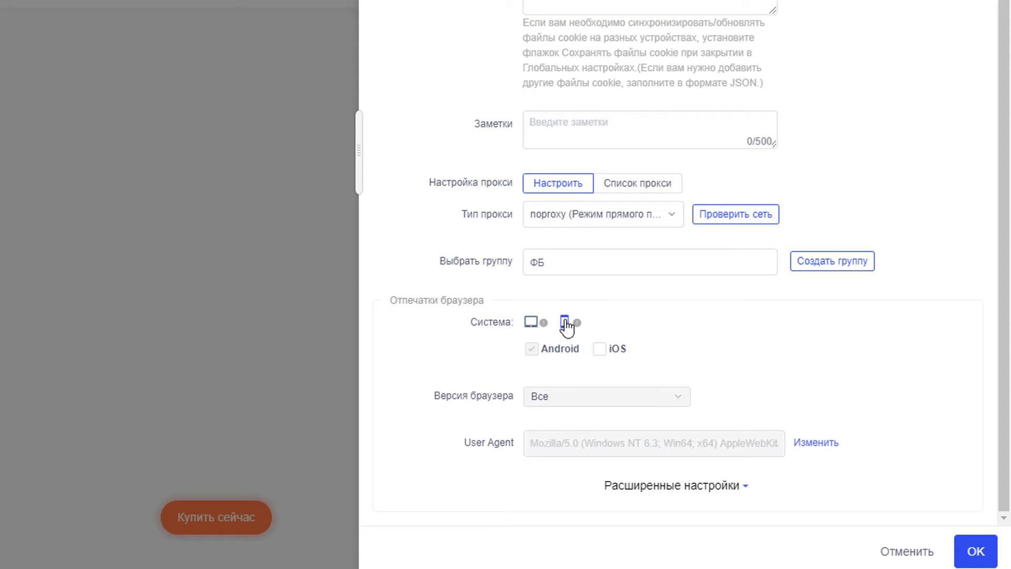
click(531, 322)
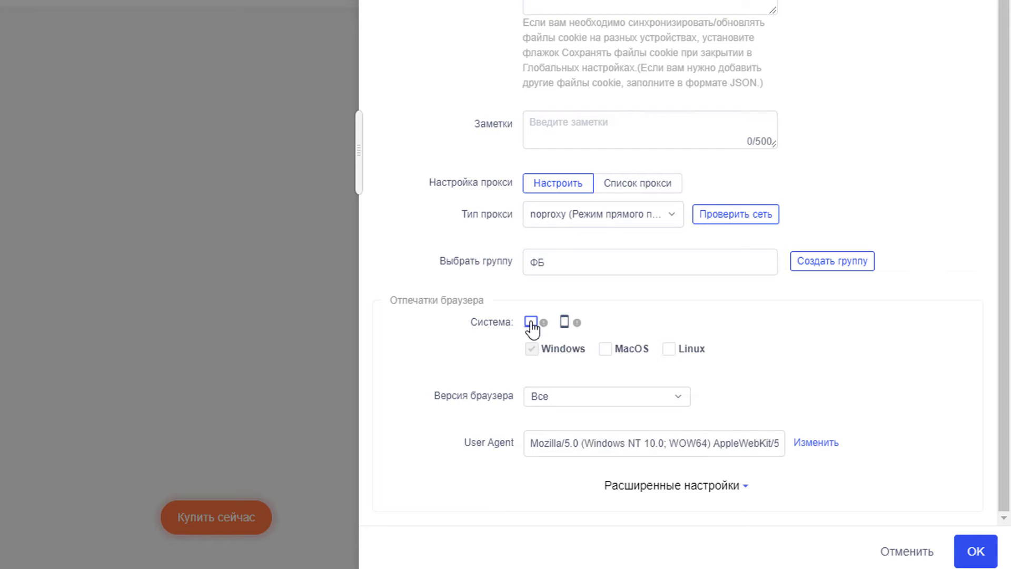
click(607, 351)
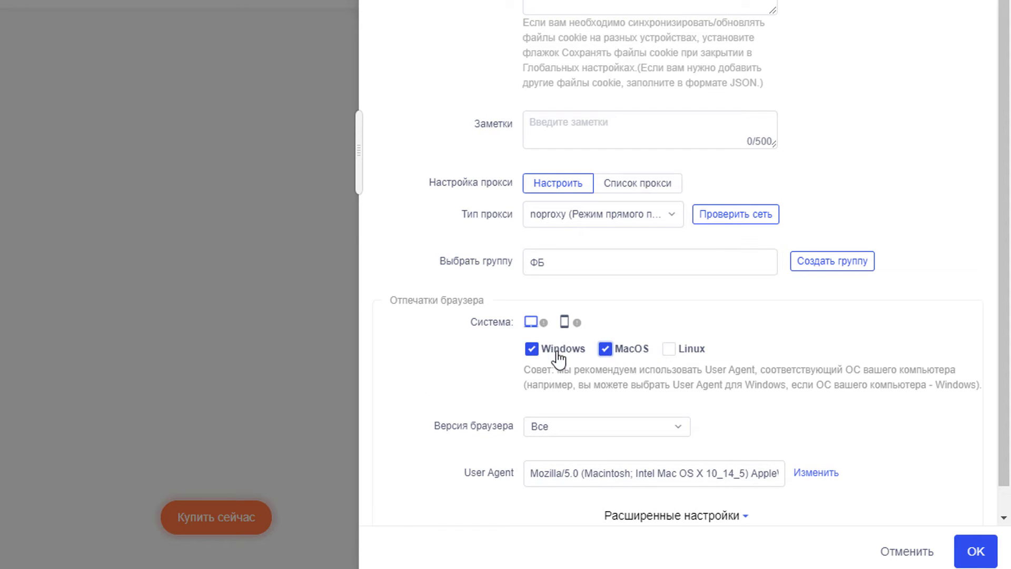
click(534, 351)
click(566, 349)
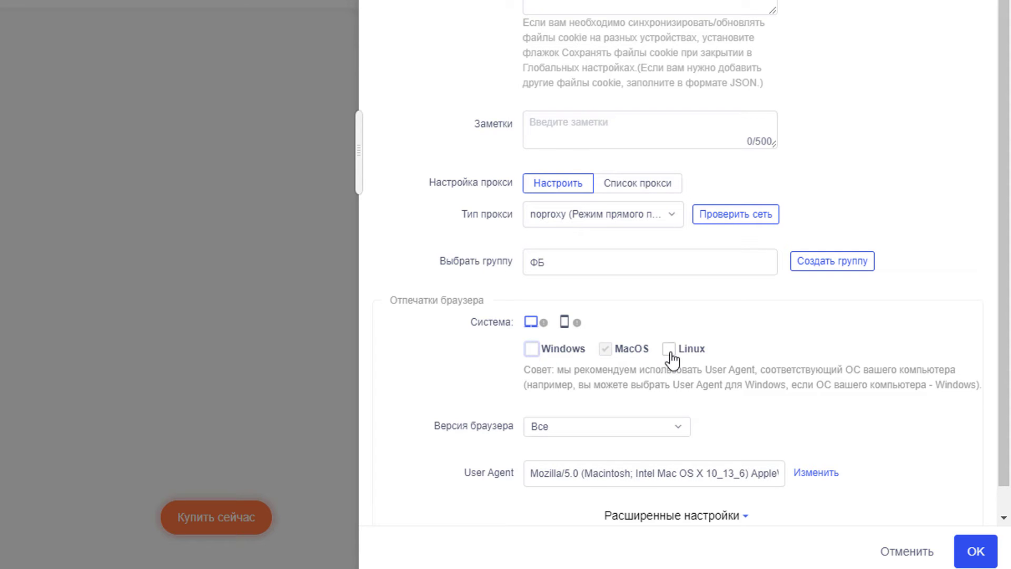
click(669, 348)
Step: Keep browser version on Все, regenerate a Mac OS X User Agent, and expand Расширенные настройки
click(681, 431)
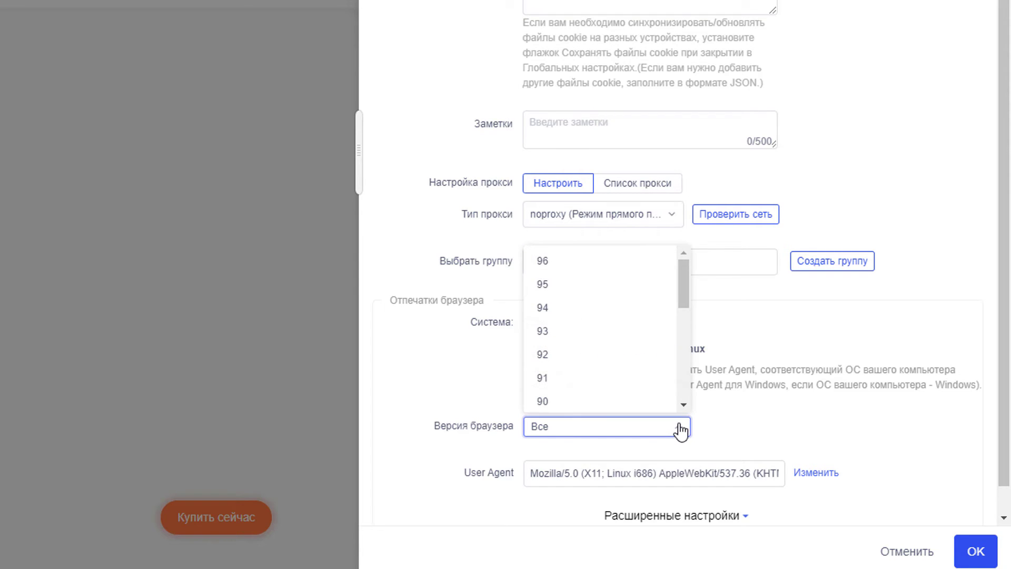
drag(687, 287, 685, 372)
click(737, 416)
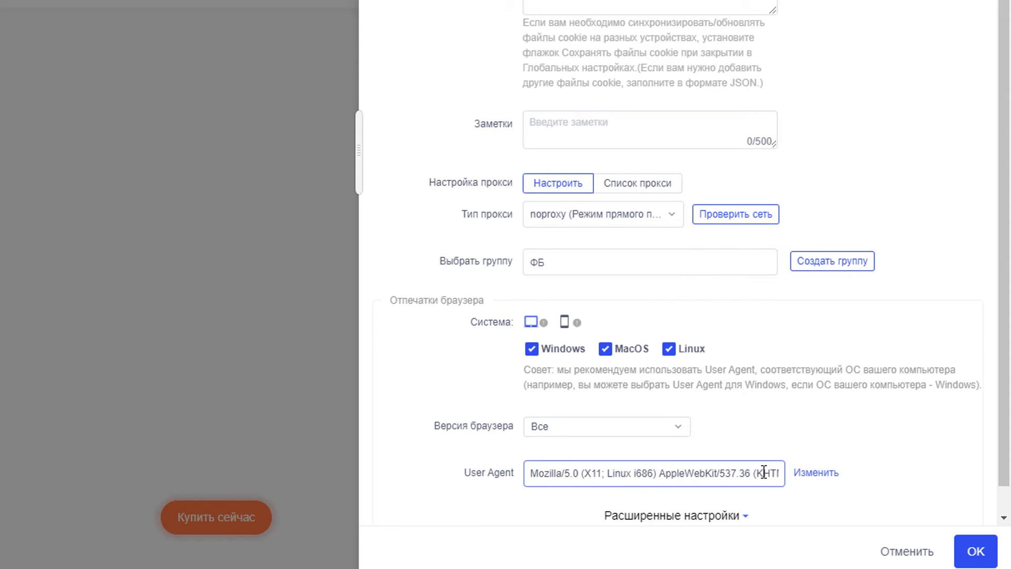
click(817, 474)
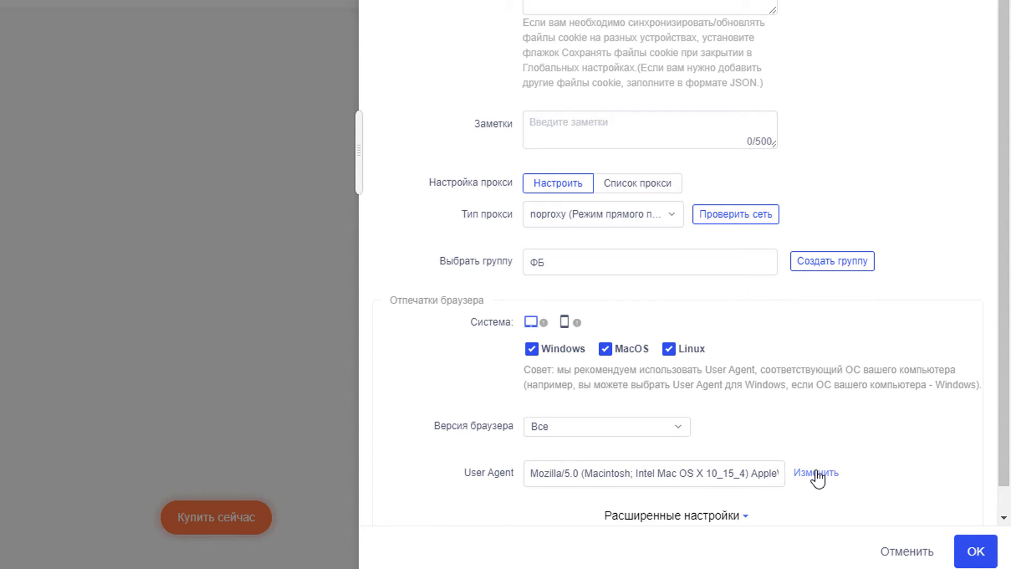
click(817, 474)
click(817, 473)
click(813, 505)
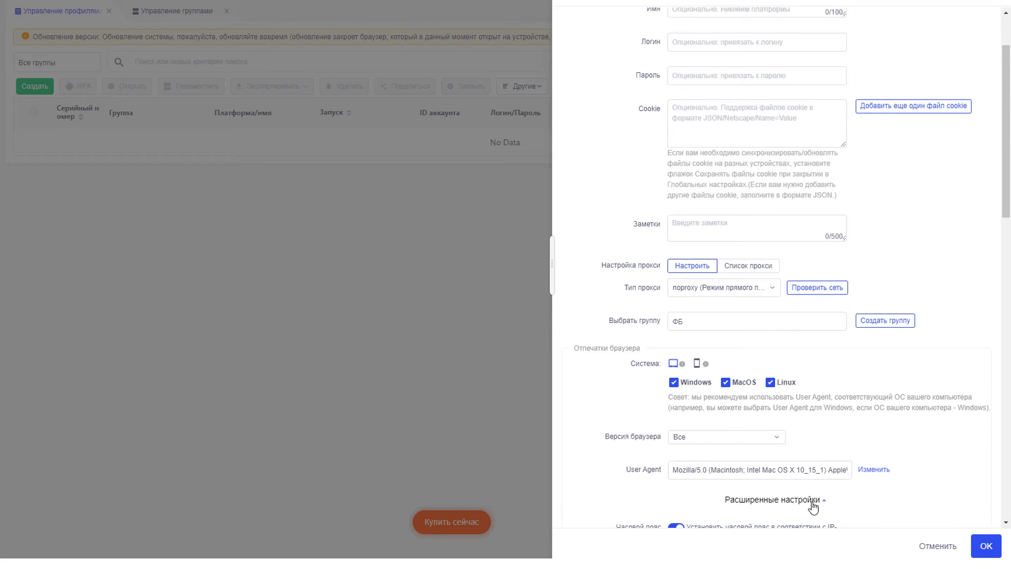
scroll(1010, 433, down, 1)
scroll(968, 395, down, 7)
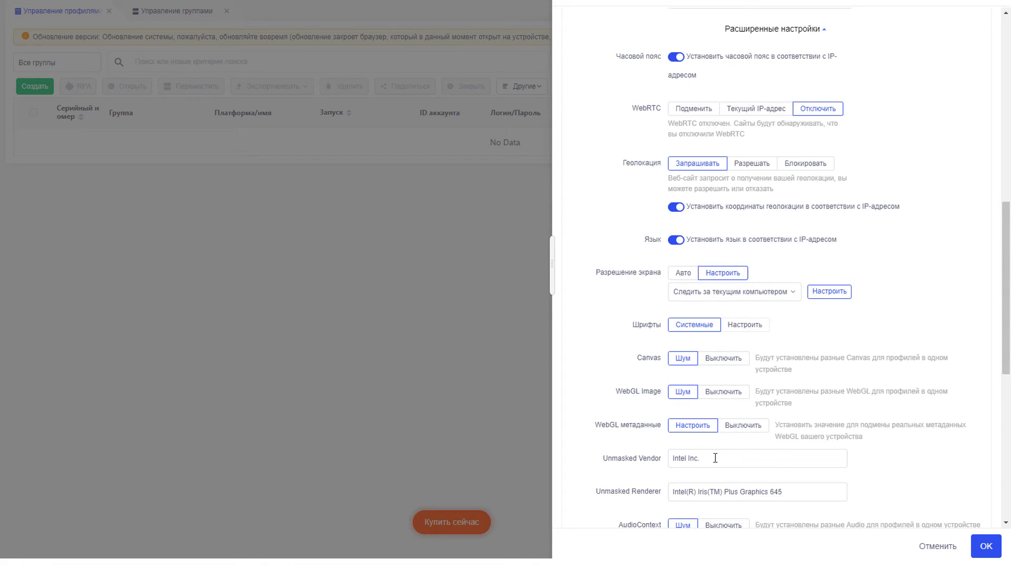
scroll(993, 463, down, 1)
scroll(993, 464, down, 1)
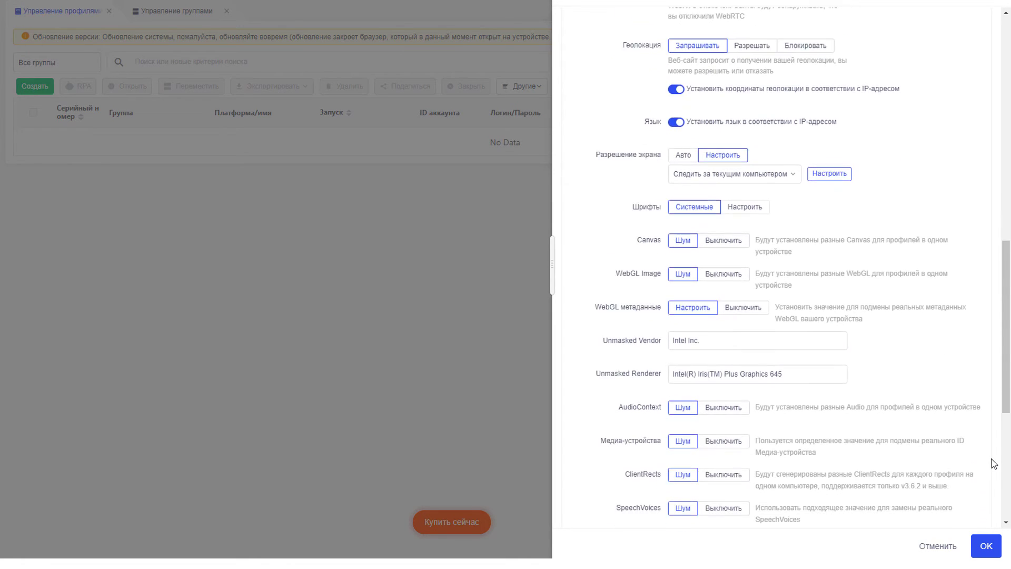
scroll(987, 445, down, 2)
scroll(987, 445, down, 1)
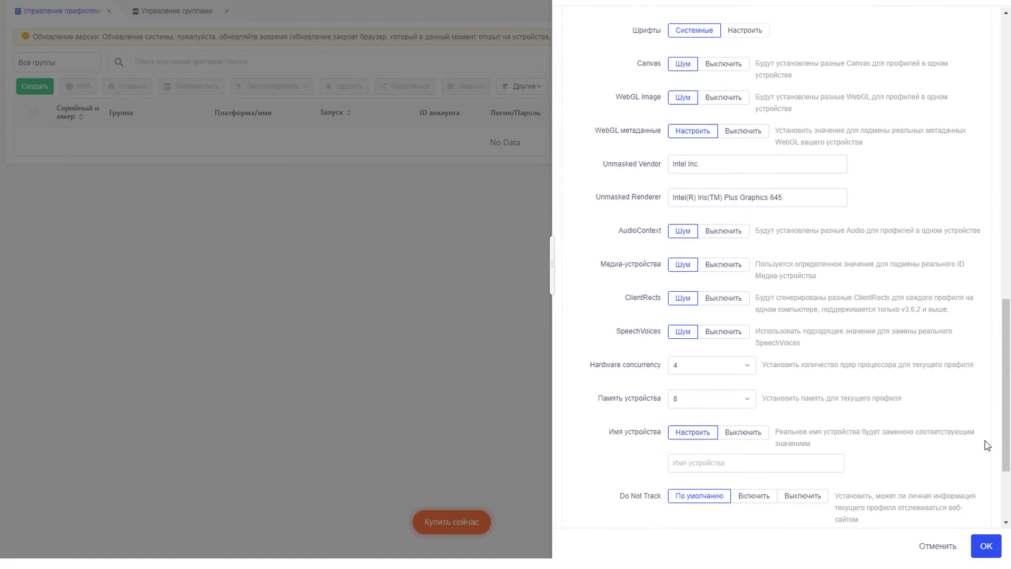
scroll(987, 442, down, 2)
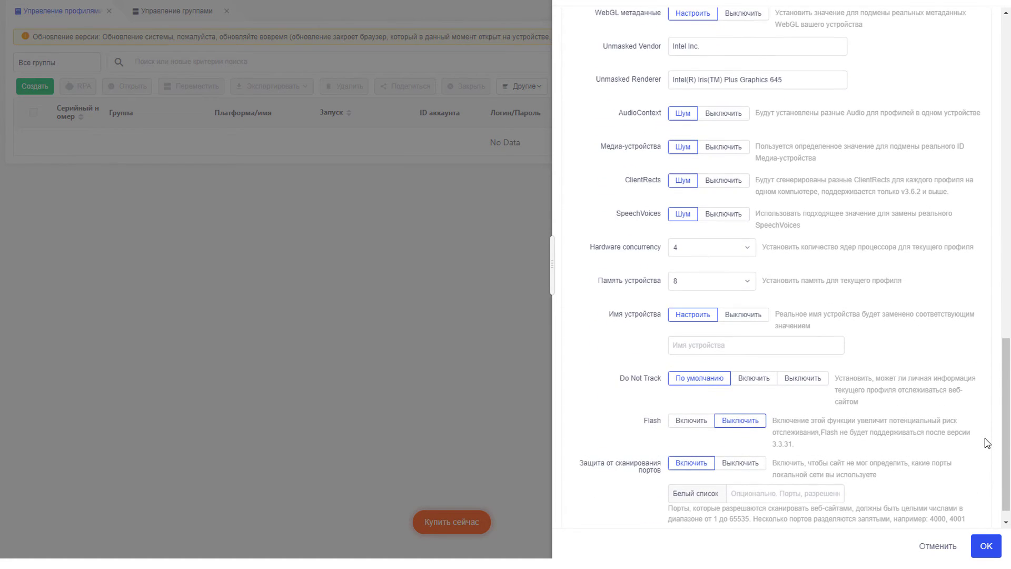
scroll(988, 440, down, 1)
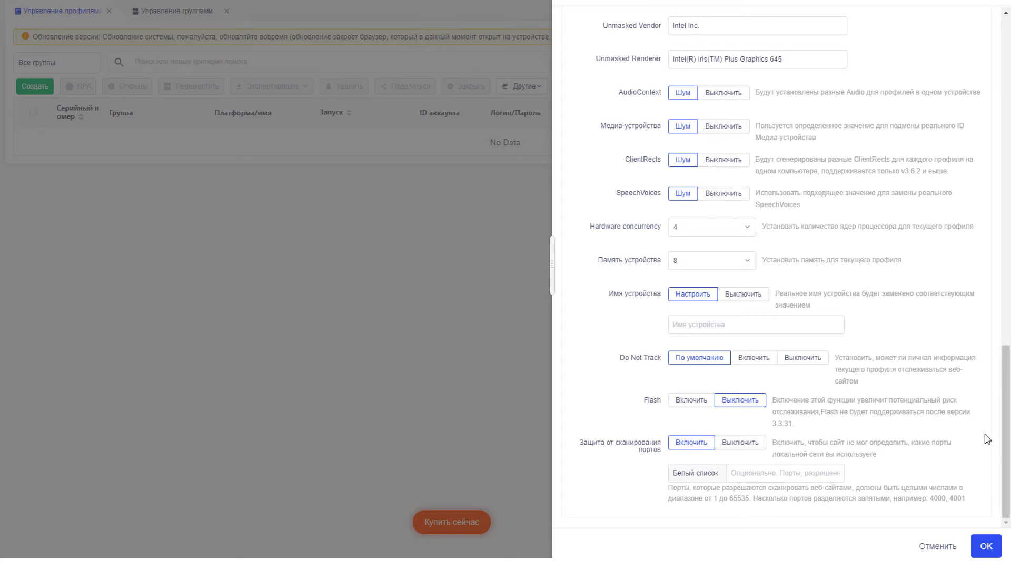
Step: Save profile 1 in group ФБ, launch its browser to view Facebook, then close it
click(986, 545)
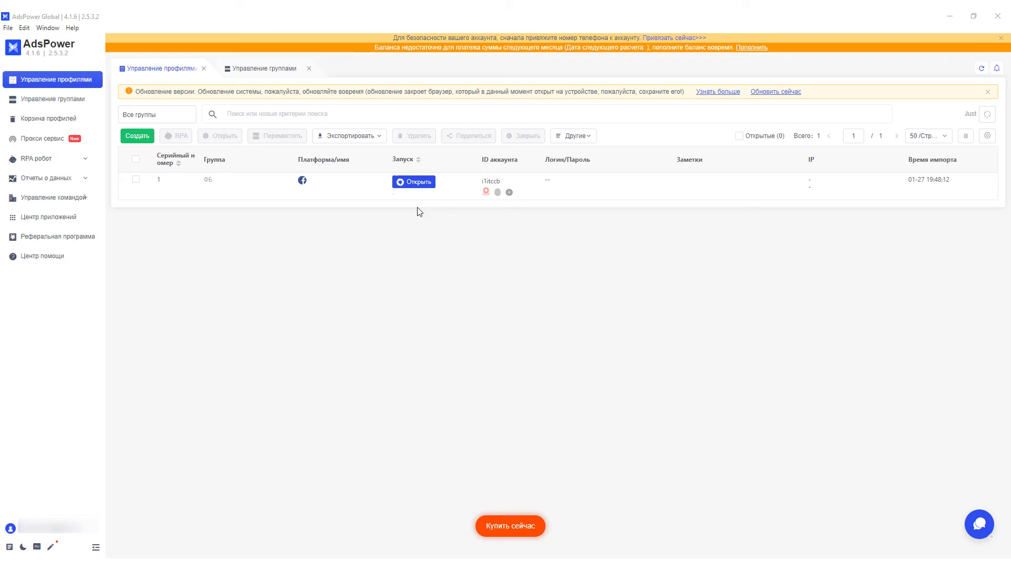
click(416, 179)
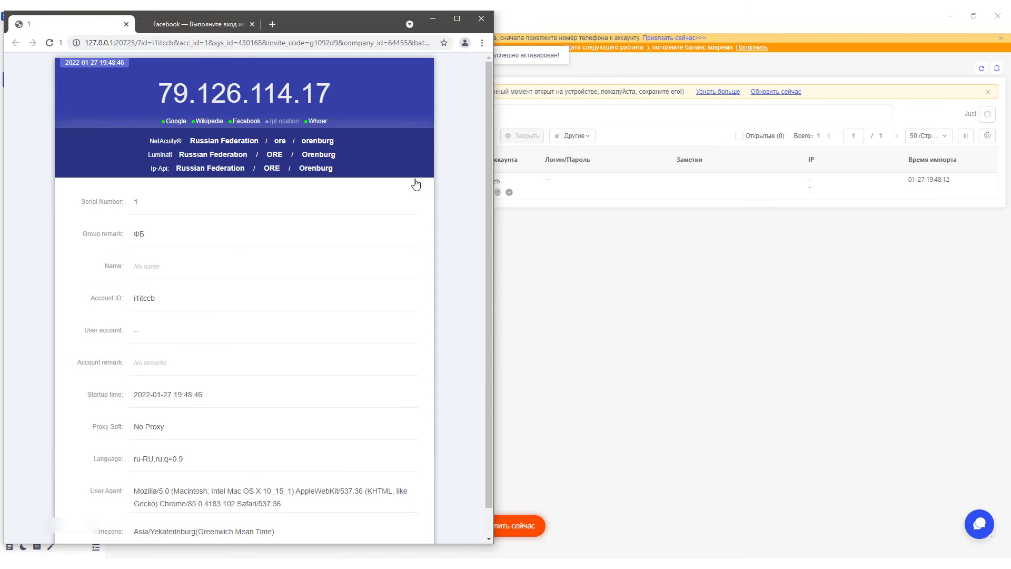
click(211, 24)
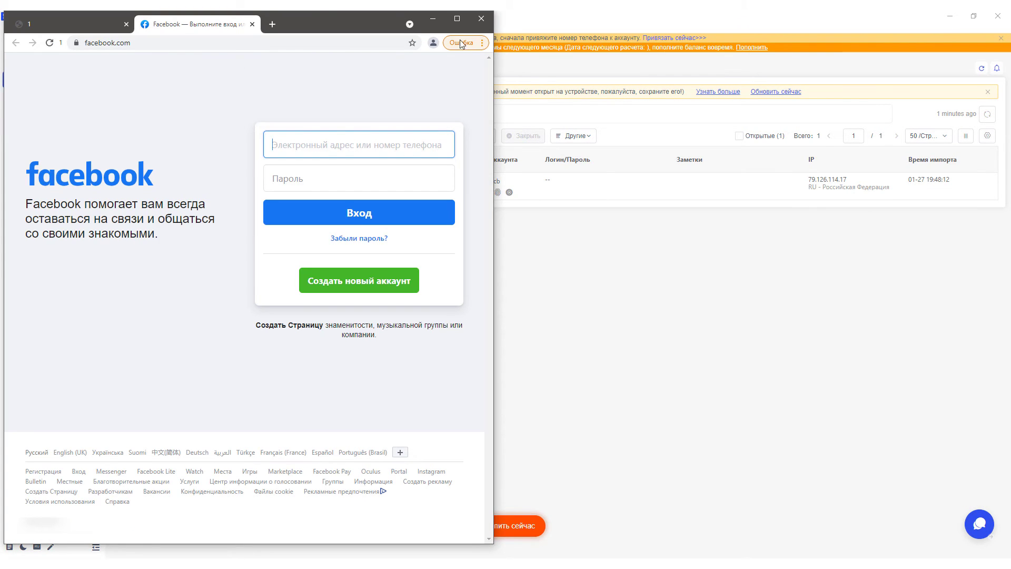
click(481, 19)
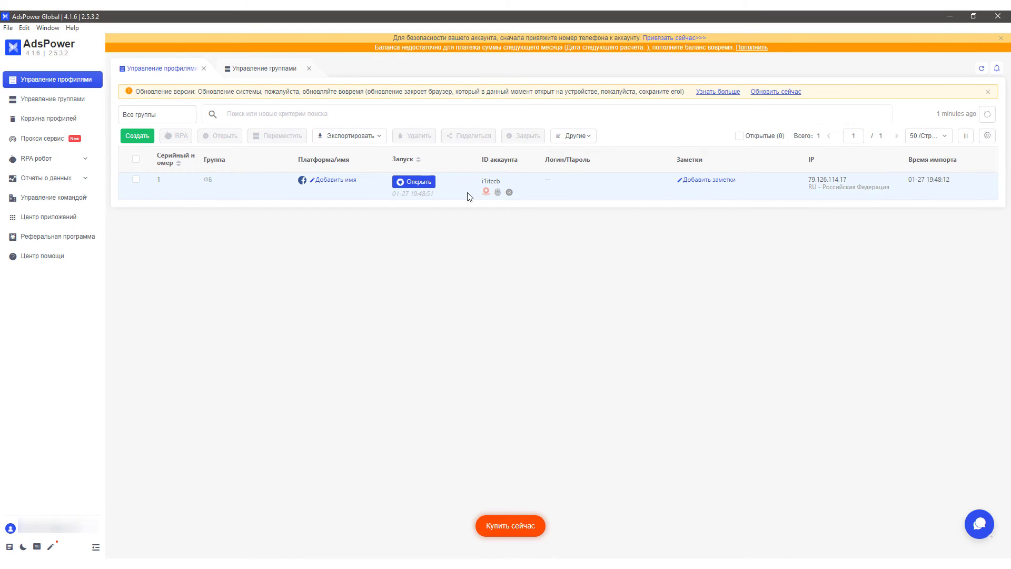
Step: Delete profile 1, check it in Корзина профилей, then go to Прокси сервис
click(135, 180)
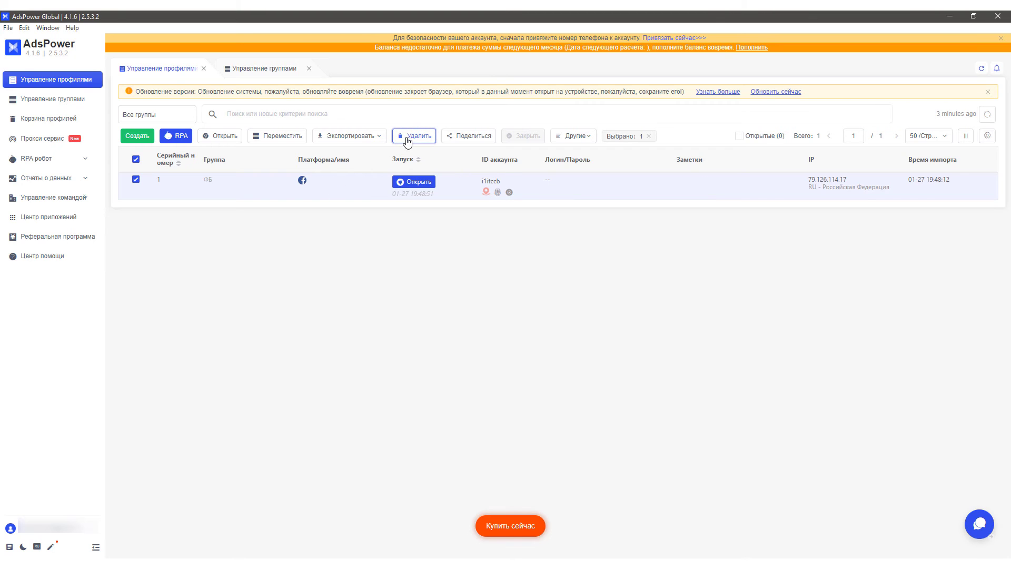
click(407, 138)
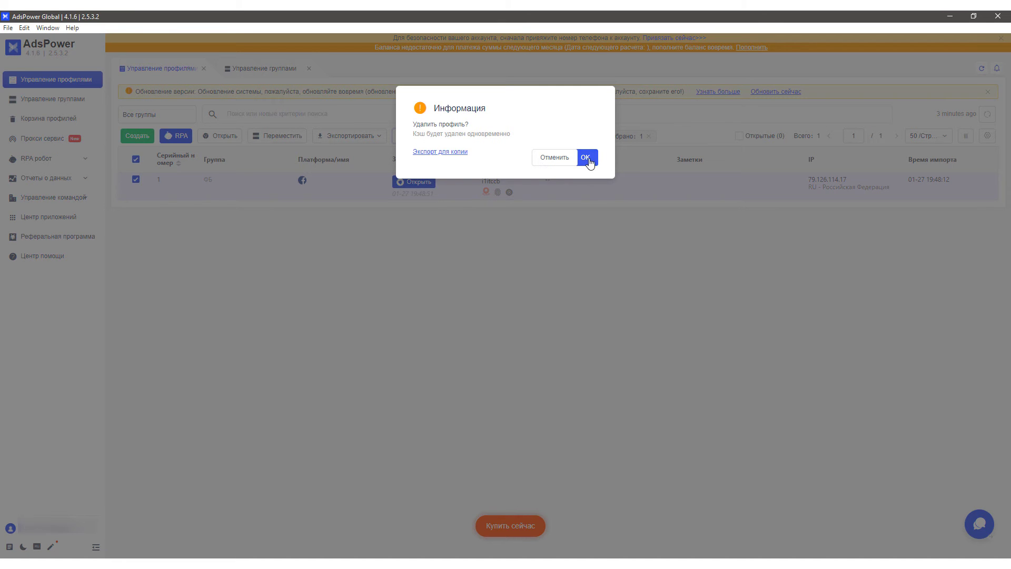
click(587, 158)
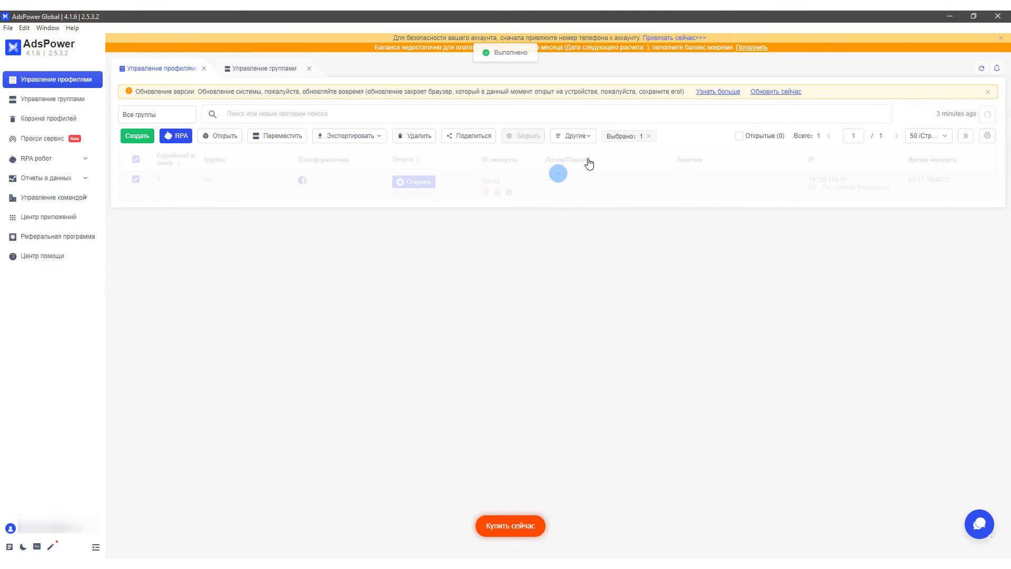
click(62, 125)
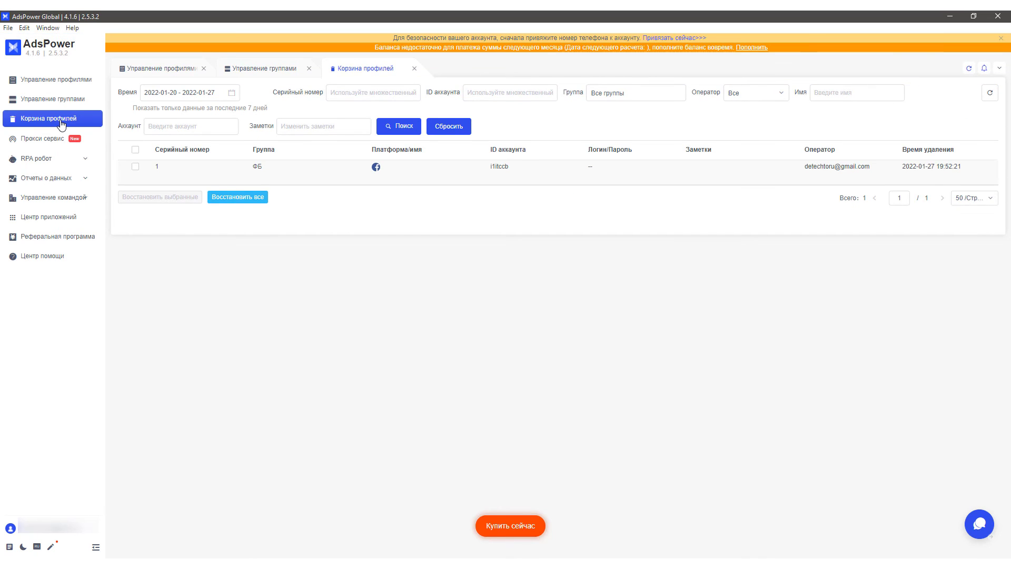
click(40, 138)
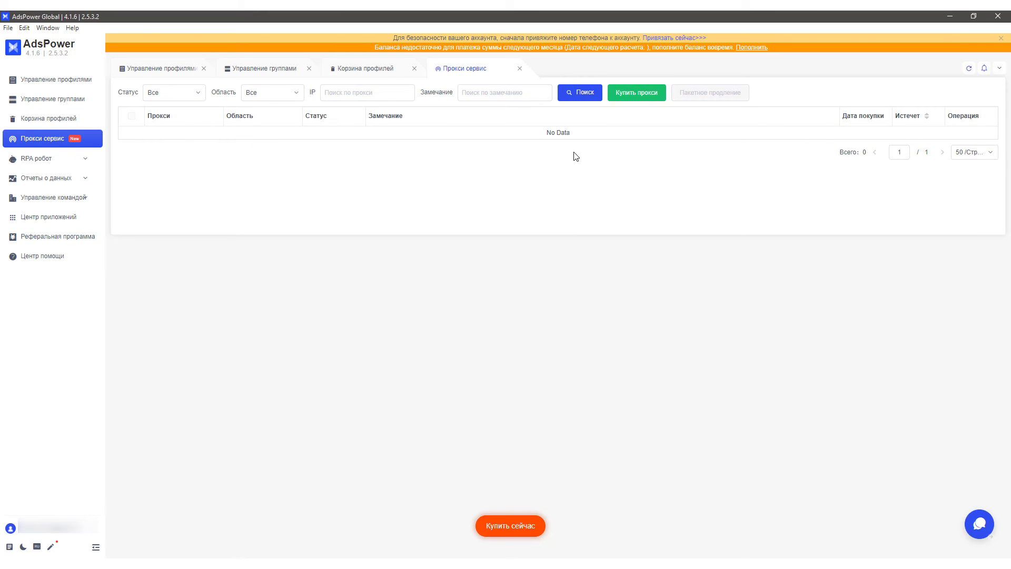
Step: View proxy offers for Европа, Америка, Океания, Ближний Восток and Африка, then expand RPA робот
click(634, 93)
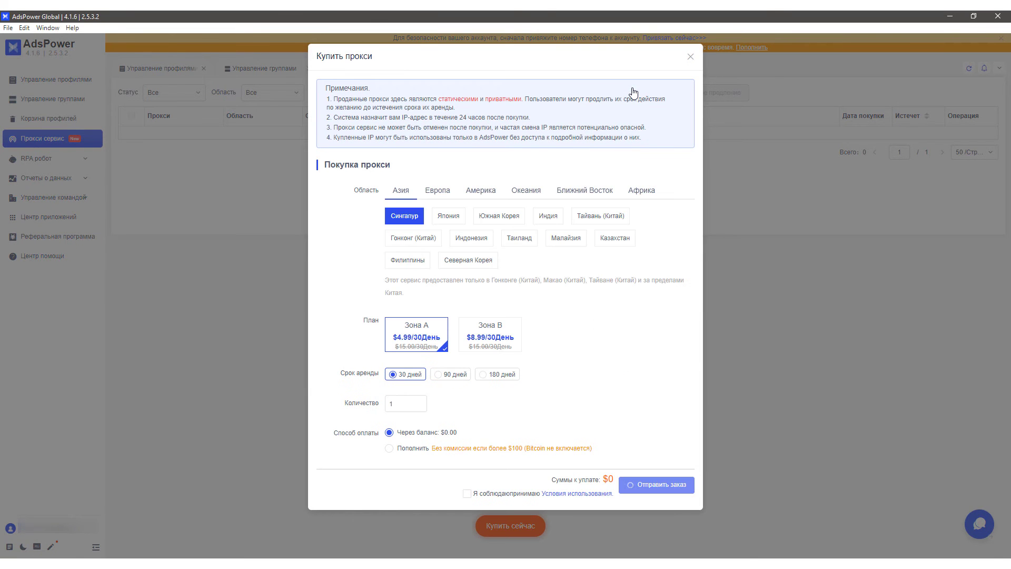
click(443, 195)
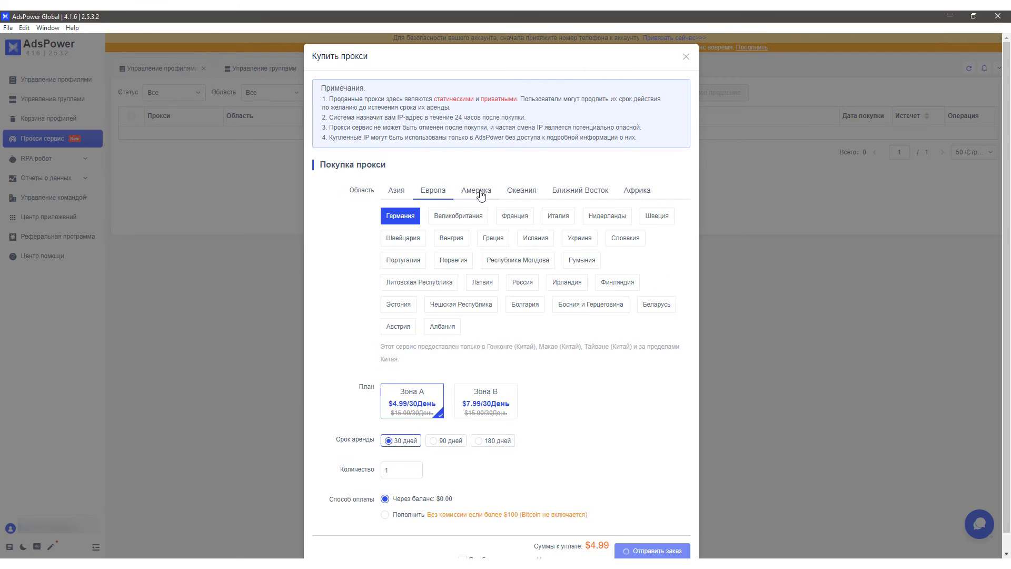
click(481, 193)
click(523, 195)
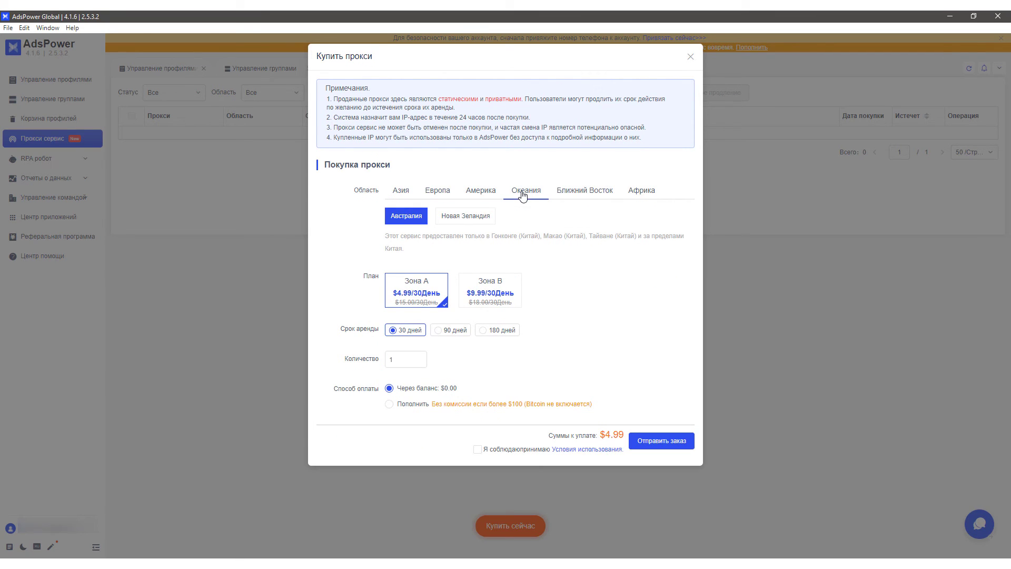
click(582, 195)
click(640, 195)
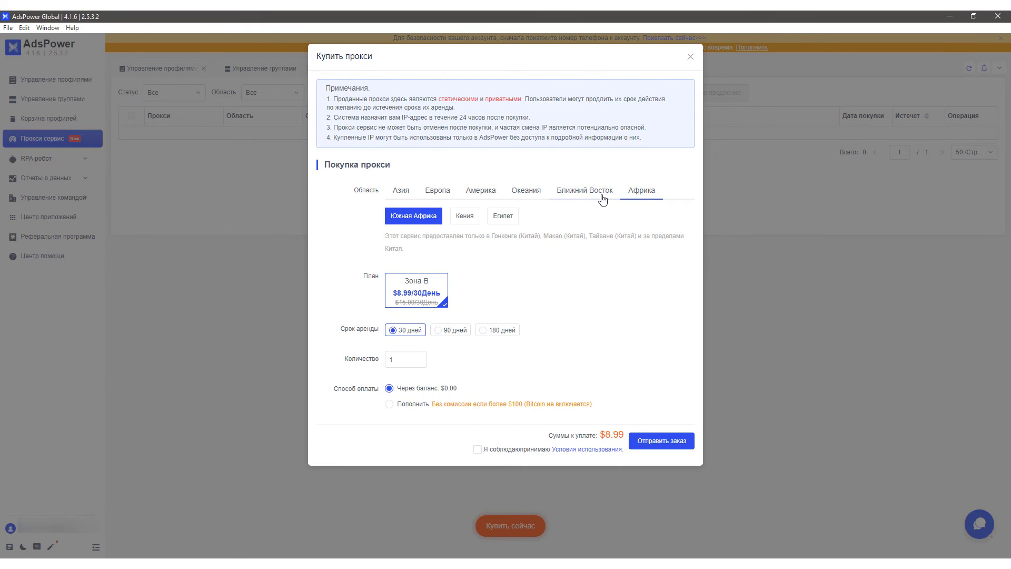
click(41, 158)
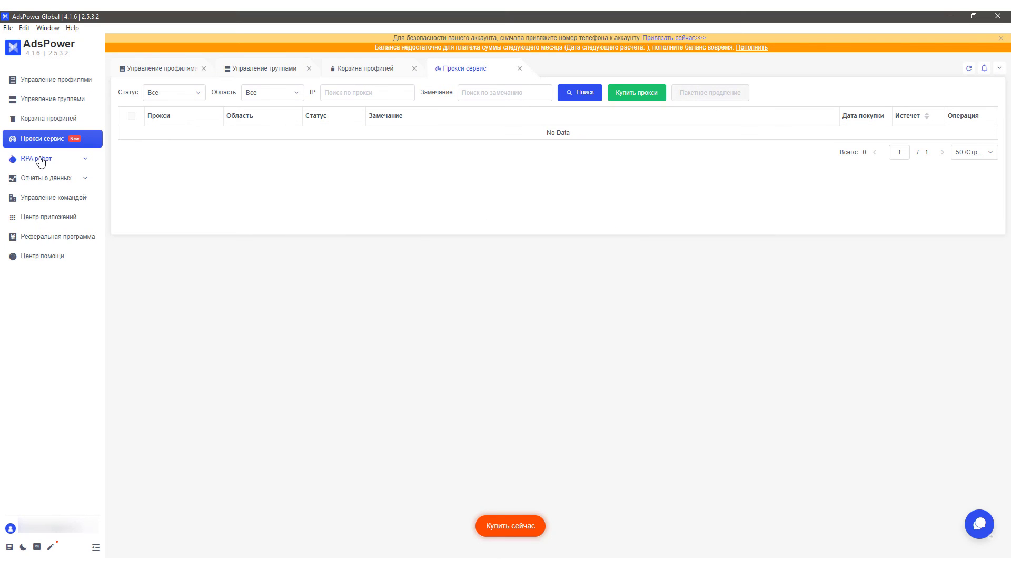
click(40, 160)
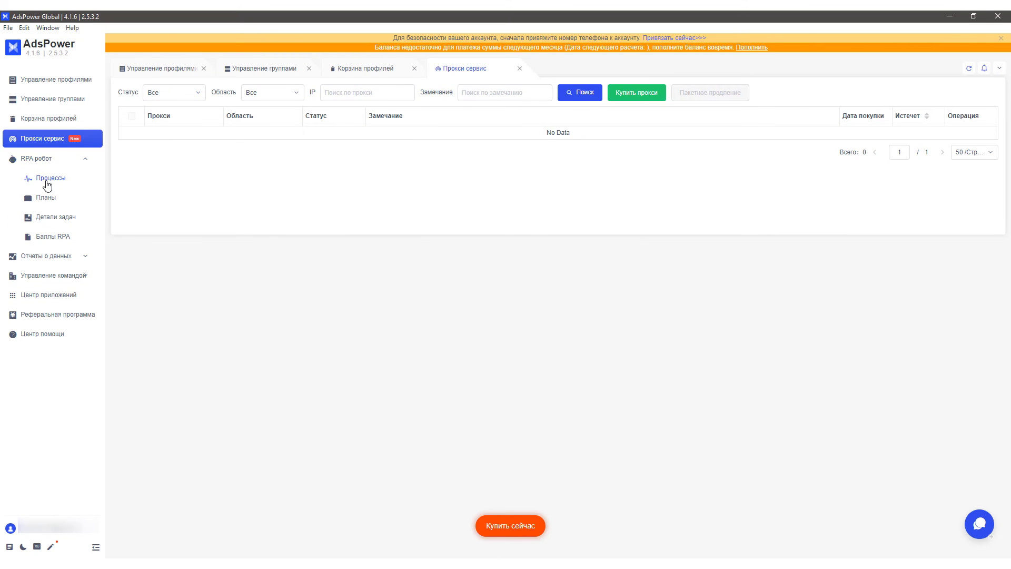
click(47, 182)
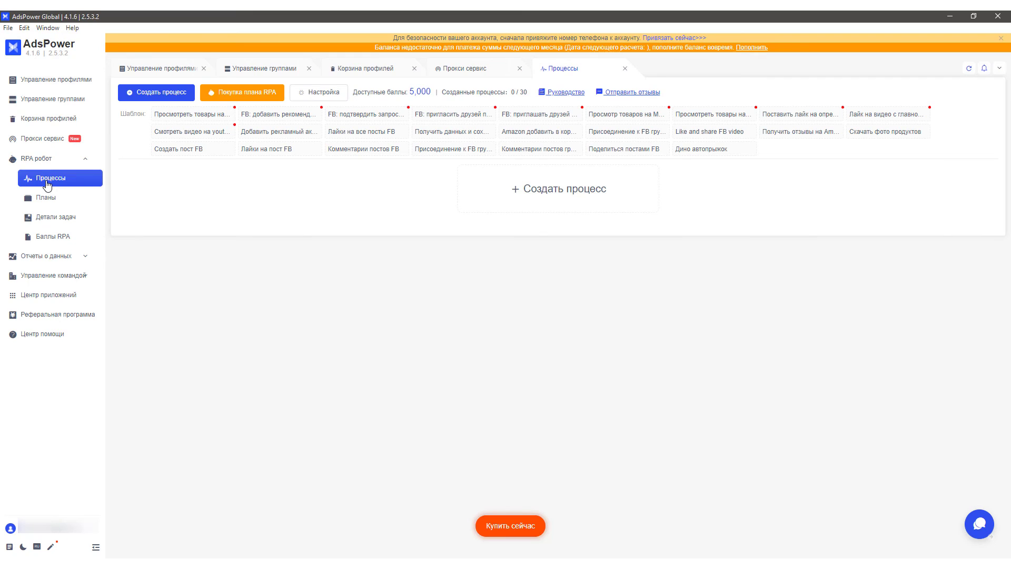
mouse_move(271, 115)
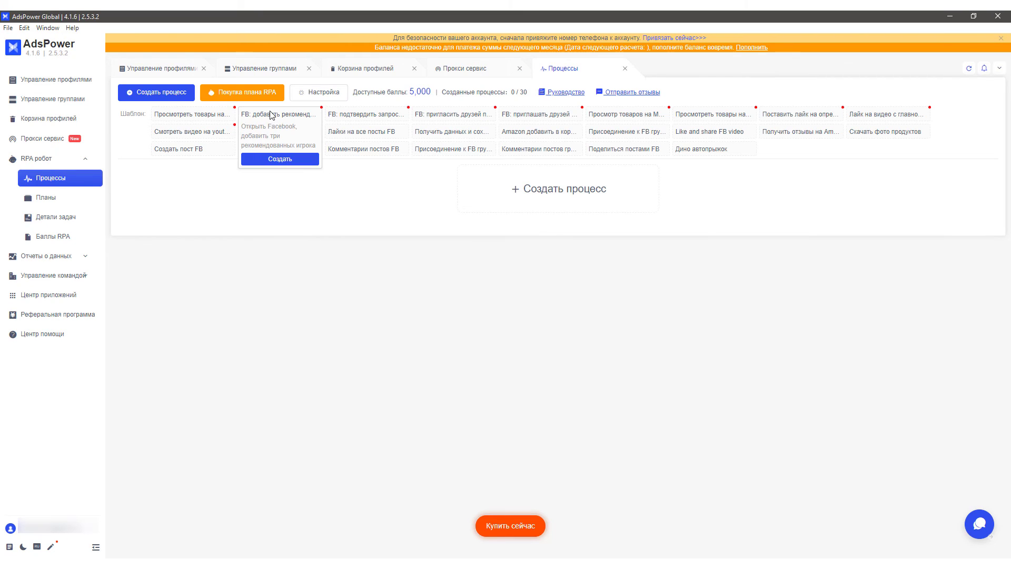
mouse_move(348, 119)
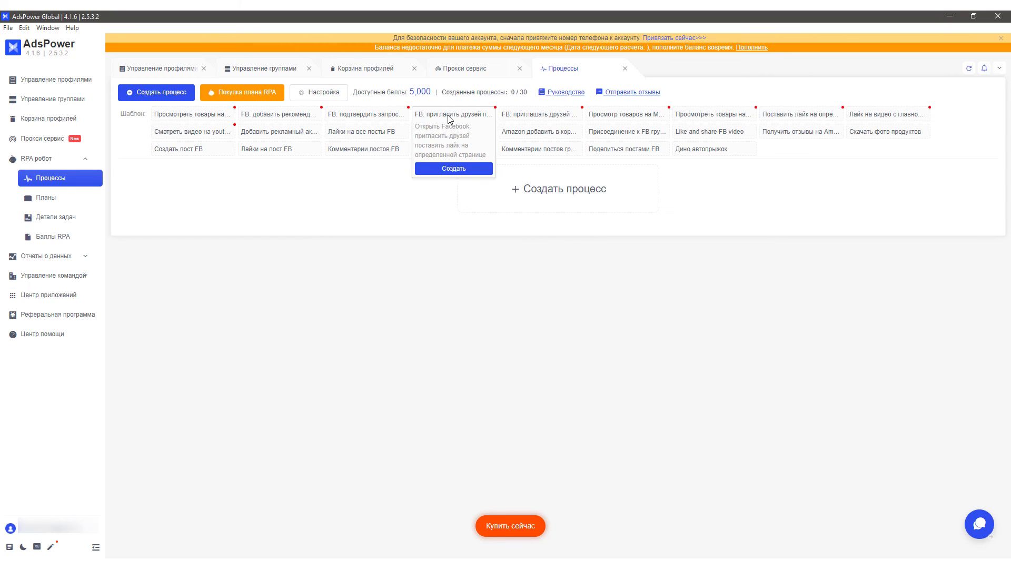
mouse_move(598, 120)
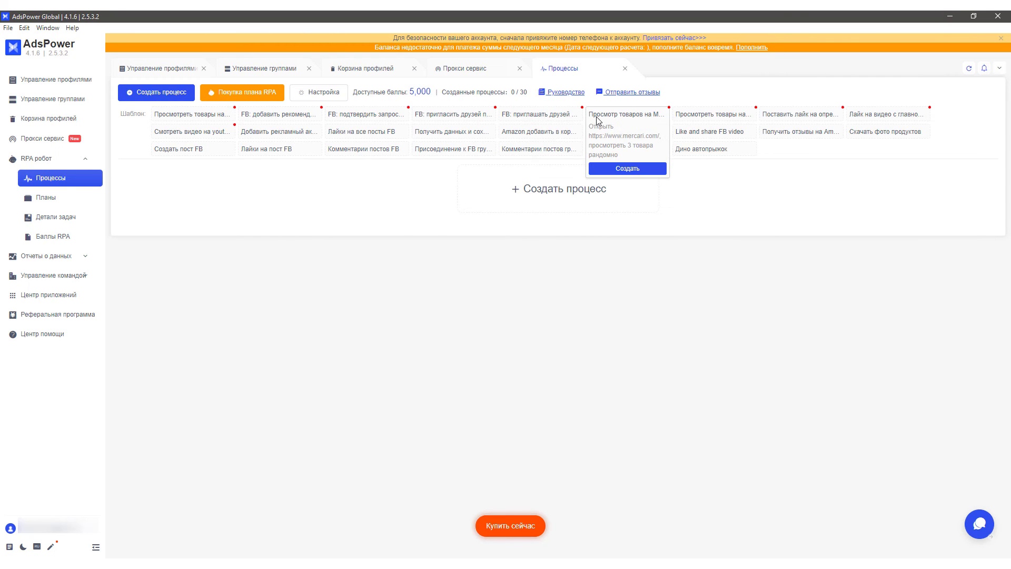
mouse_move(699, 120)
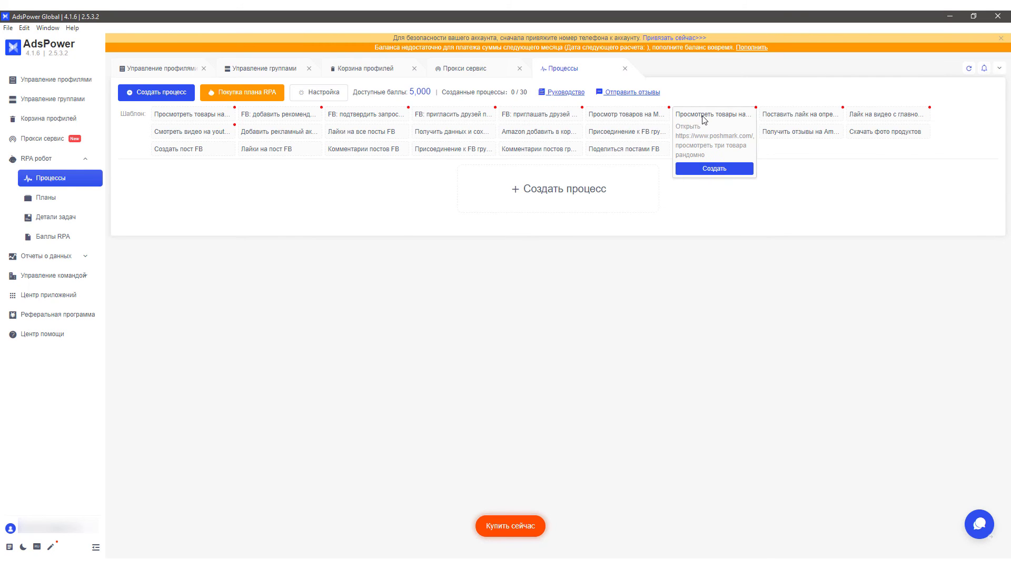
mouse_move(858, 113)
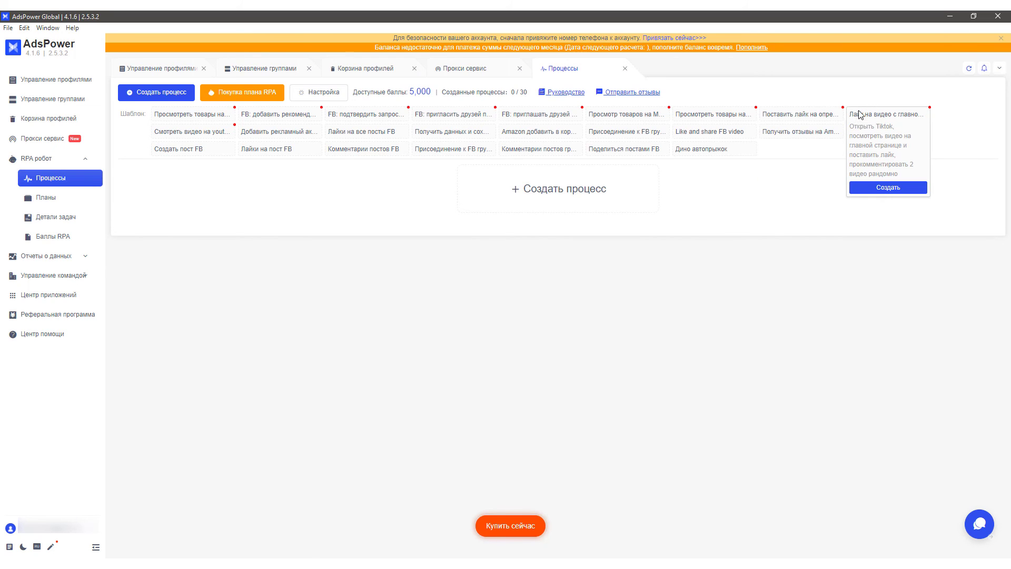
mouse_move(192, 133)
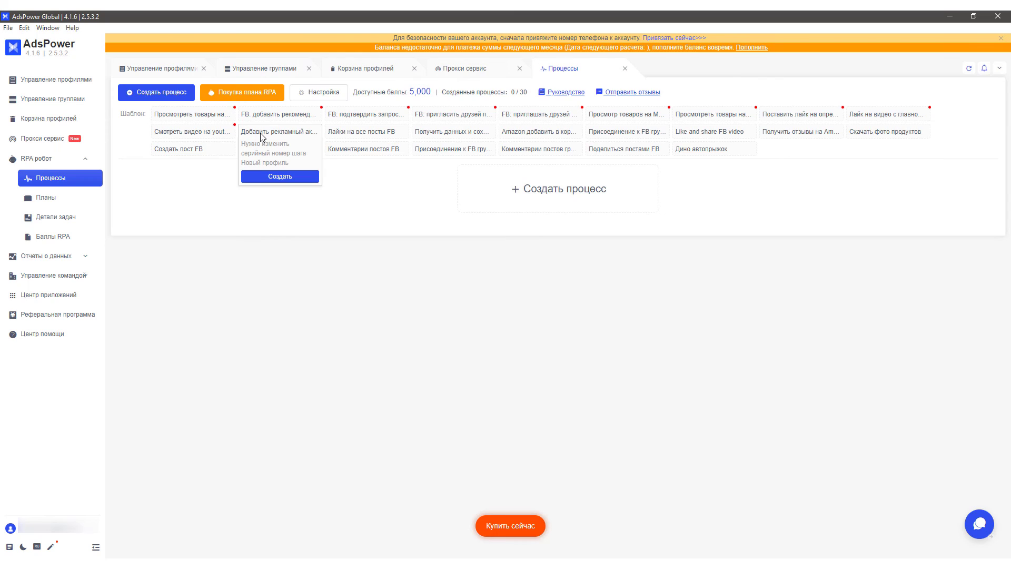
mouse_move(367, 136)
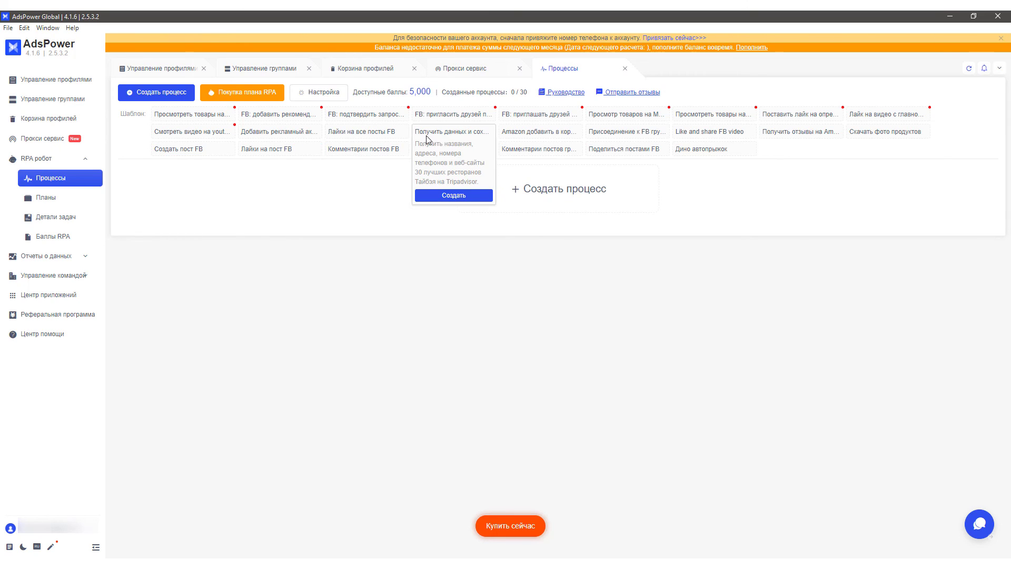
mouse_move(525, 136)
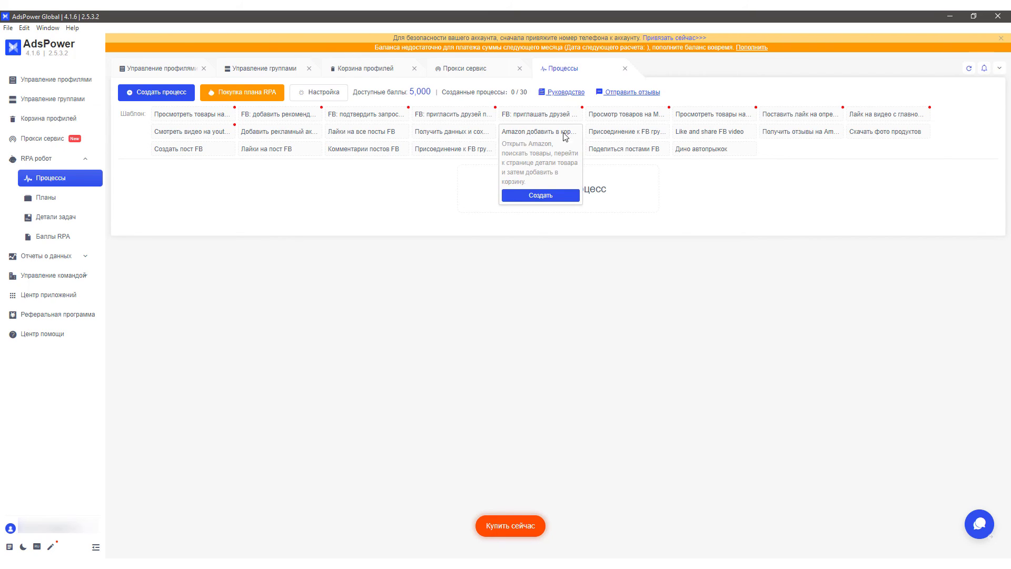
mouse_move(696, 133)
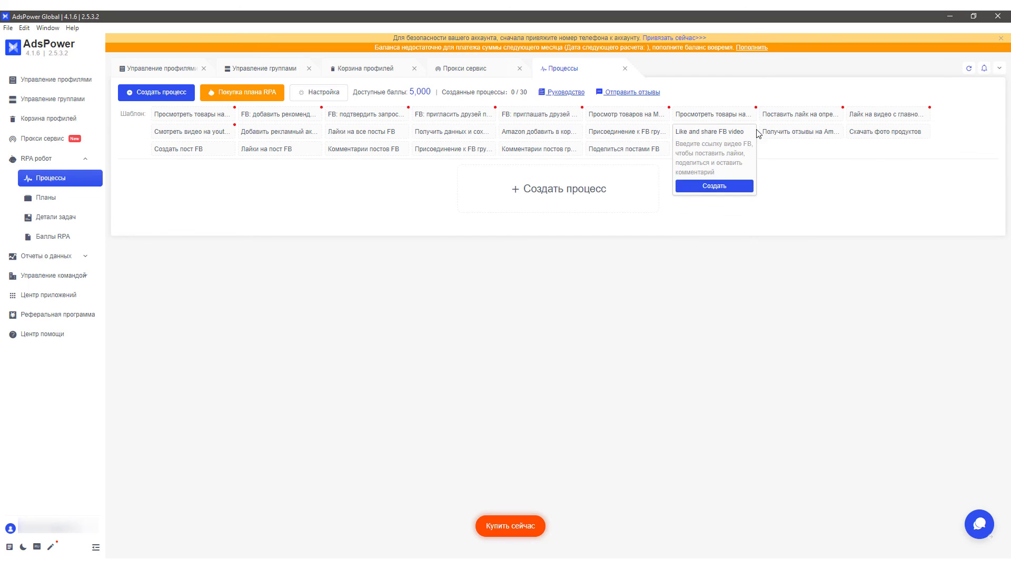
mouse_move(859, 135)
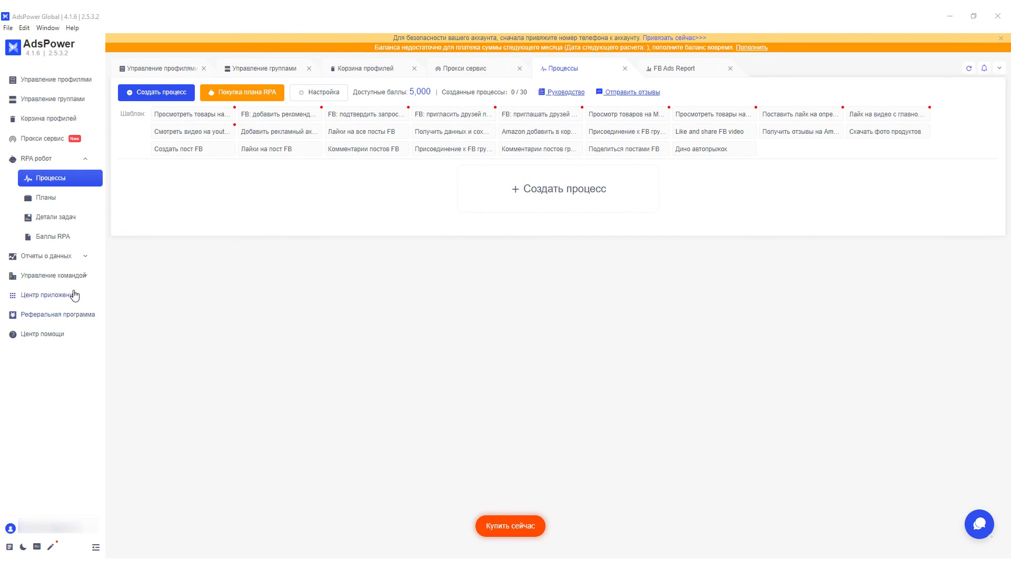
Step: Check the empty FB Ads Report under Отчеты о данных, then show Центр приложений
click(51, 256)
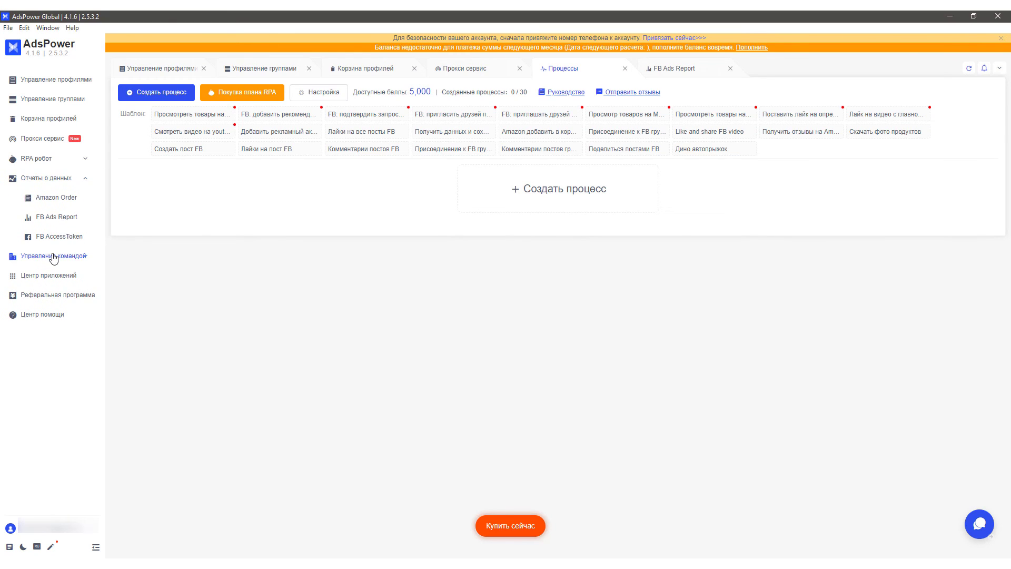
click(58, 218)
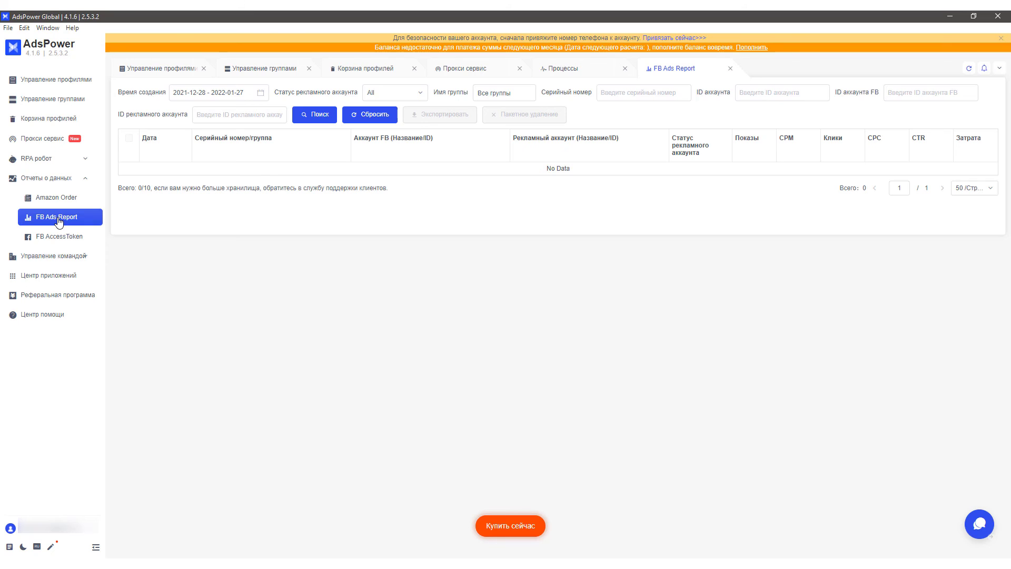
click(57, 279)
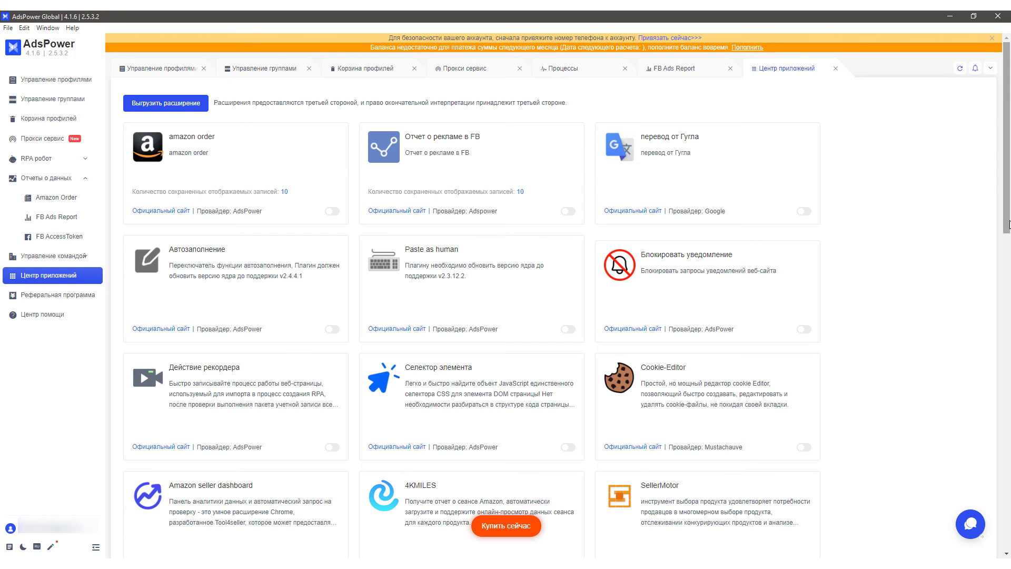
Step: Enable the перевод от Гугла and Отчет о рекламе в FB extensions for profiles
click(810, 213)
click(584, 153)
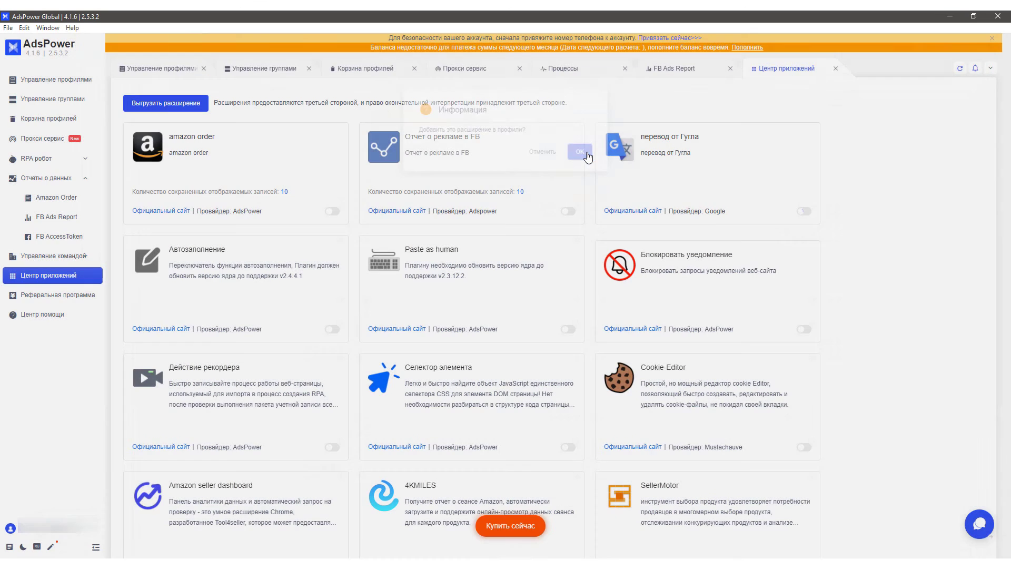
click(569, 212)
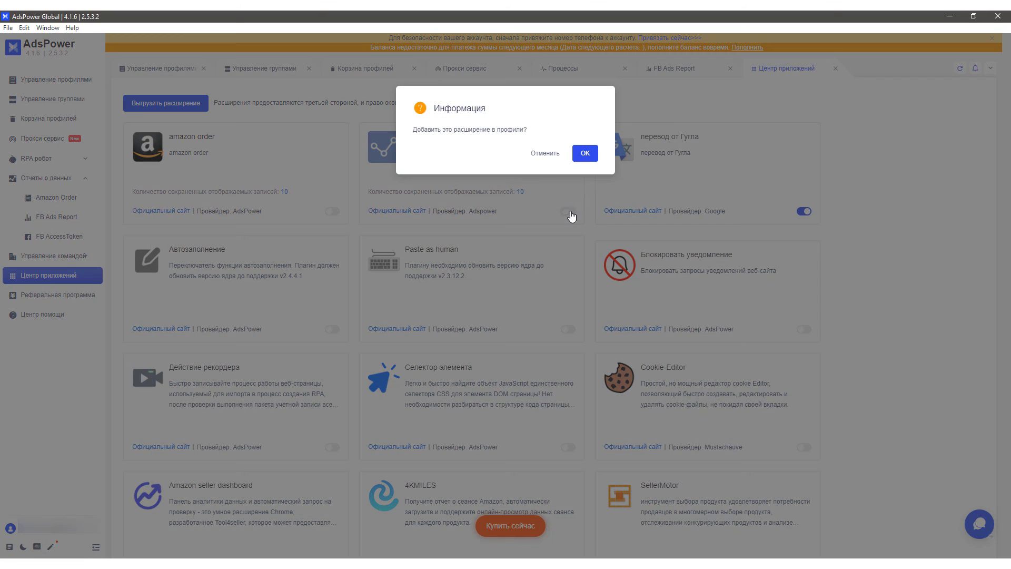
click(586, 154)
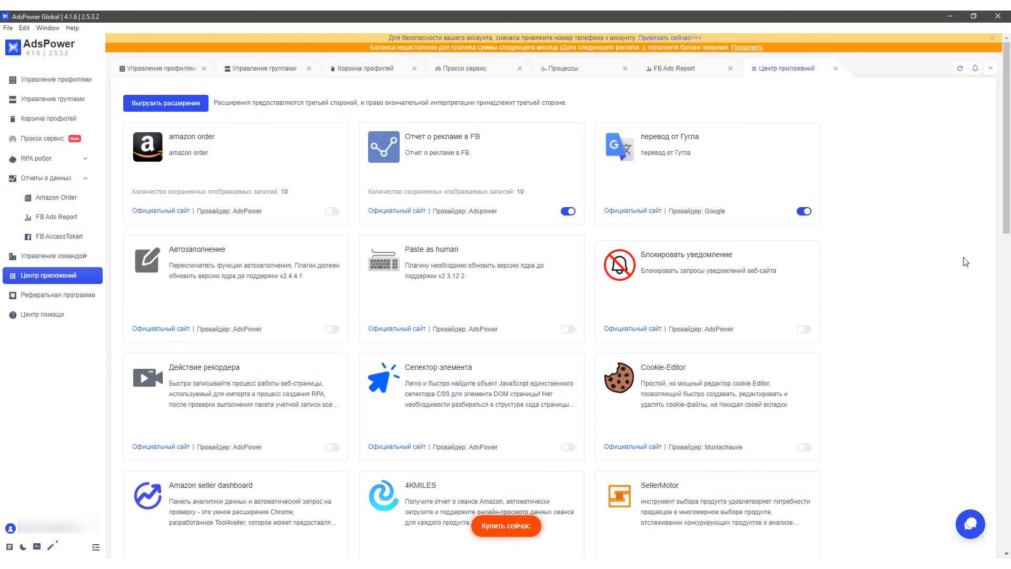
Step: Scroll through the extension catalogue, then return to Управление профилями
scroll(987, 266, down, 3)
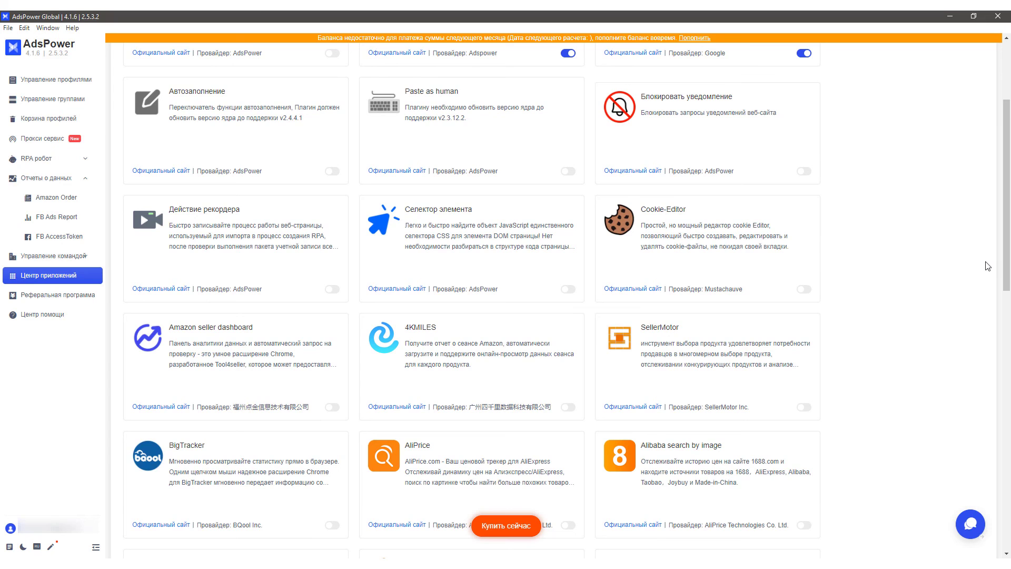
scroll(987, 266, down, 3)
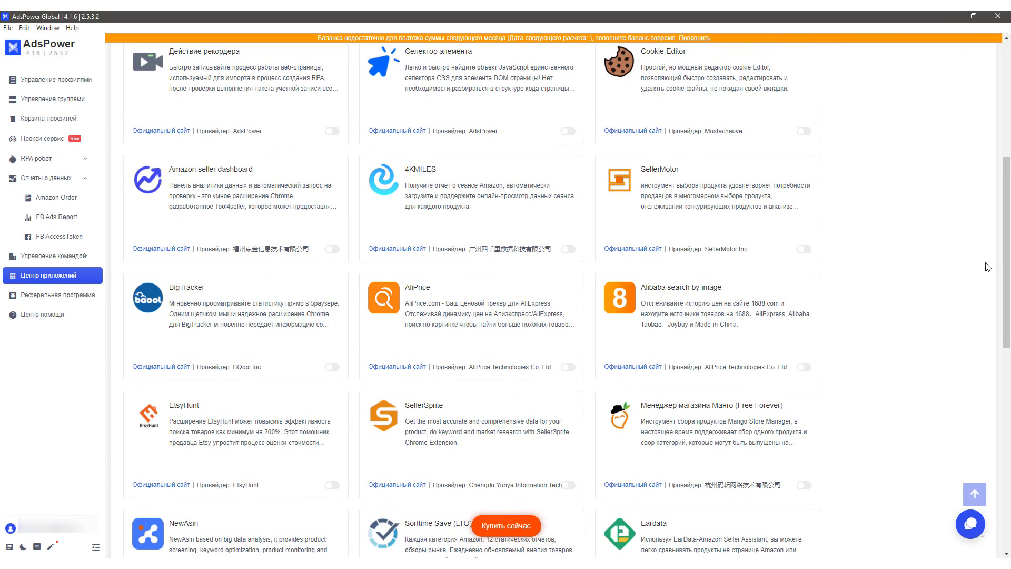
scroll(988, 267, down, 3)
scroll(987, 267, down, 3)
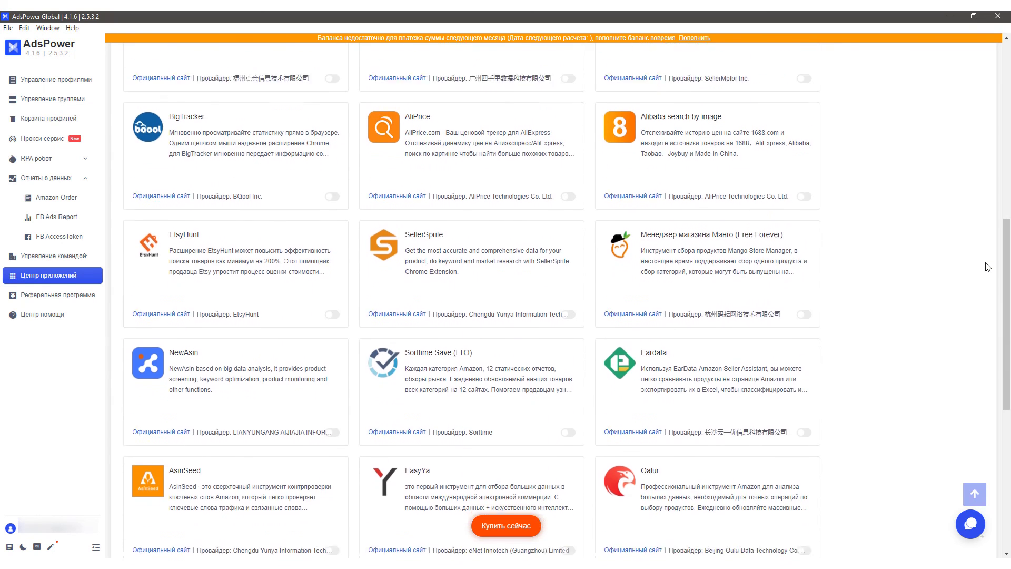
scroll(988, 267, down, 3)
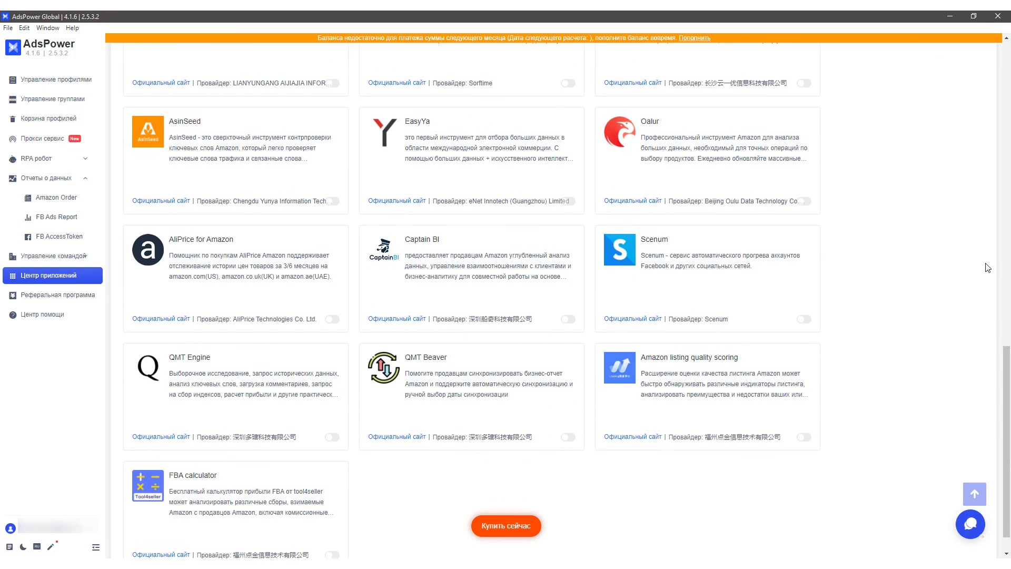
click(76, 83)
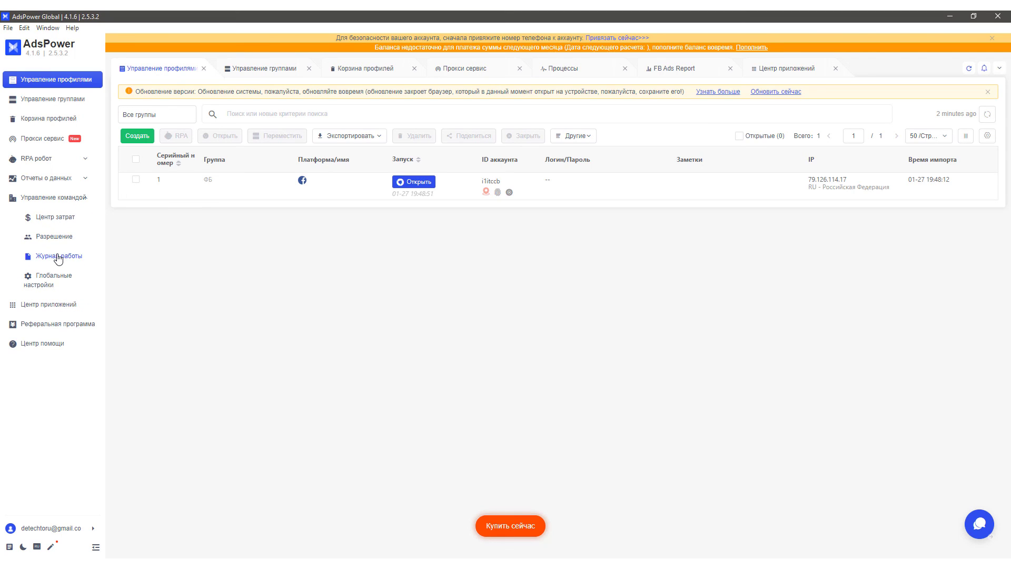
Step: View Центр затрат, Разрешение and Журнал работы, then scroll through Глобальные настройки
click(55, 218)
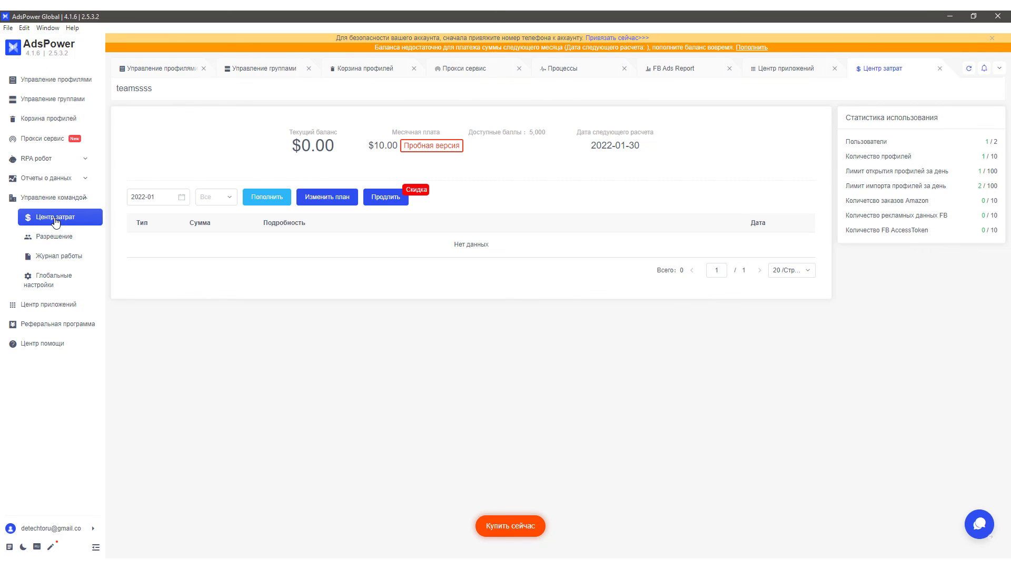
click(52, 239)
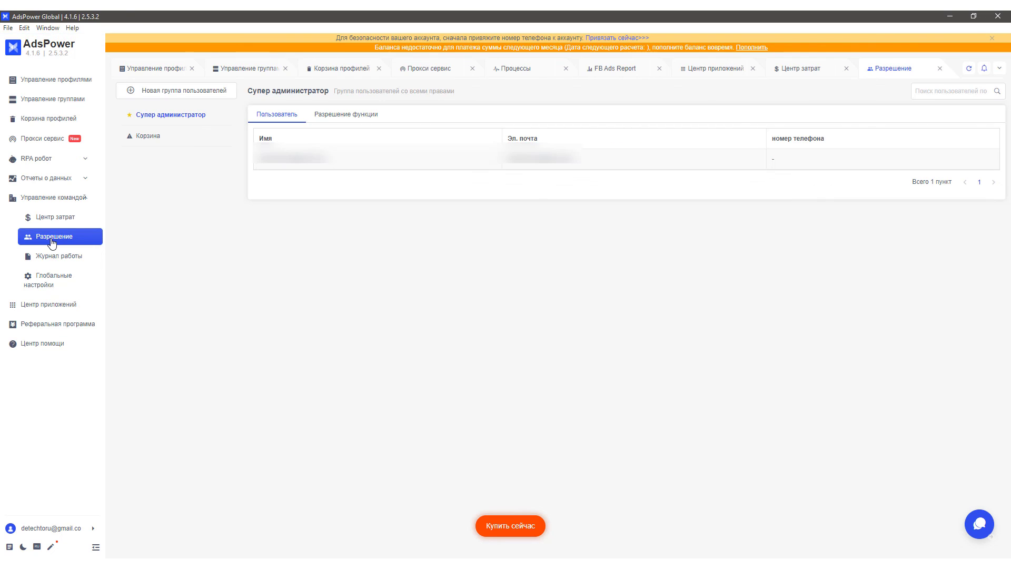
click(50, 258)
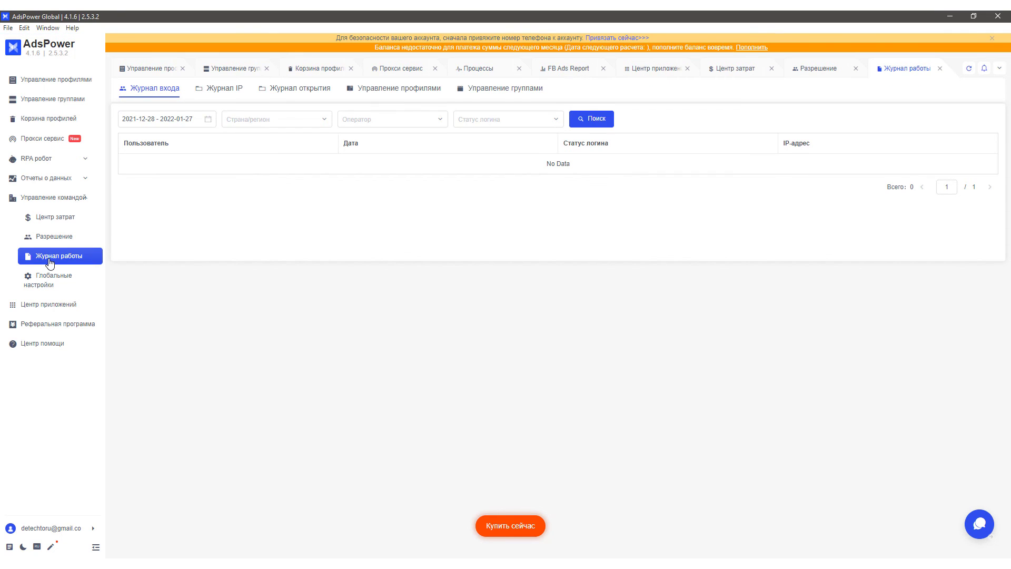
click(49, 283)
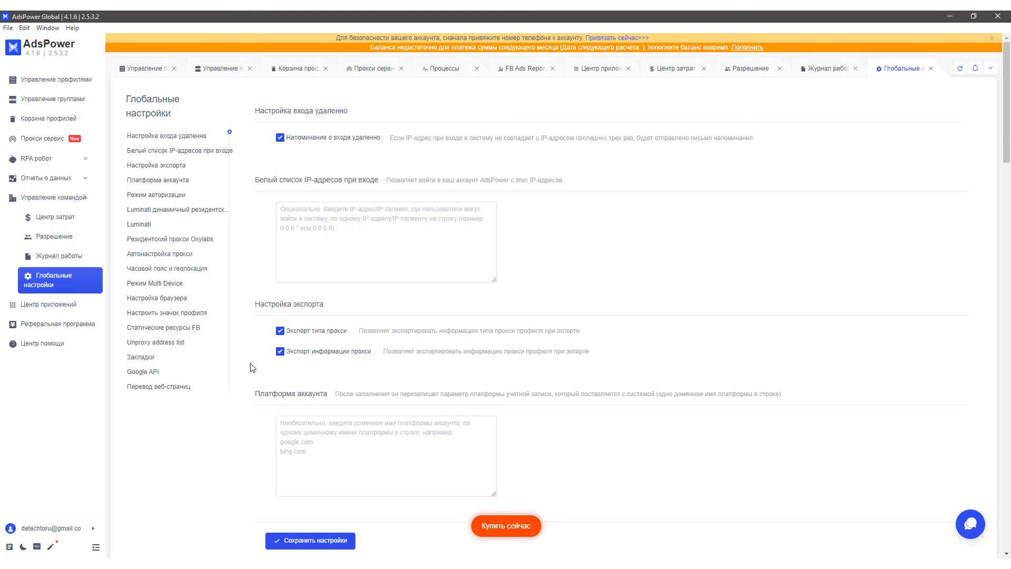
scroll(258, 367, down, 3)
scroll(258, 367, down, 3)
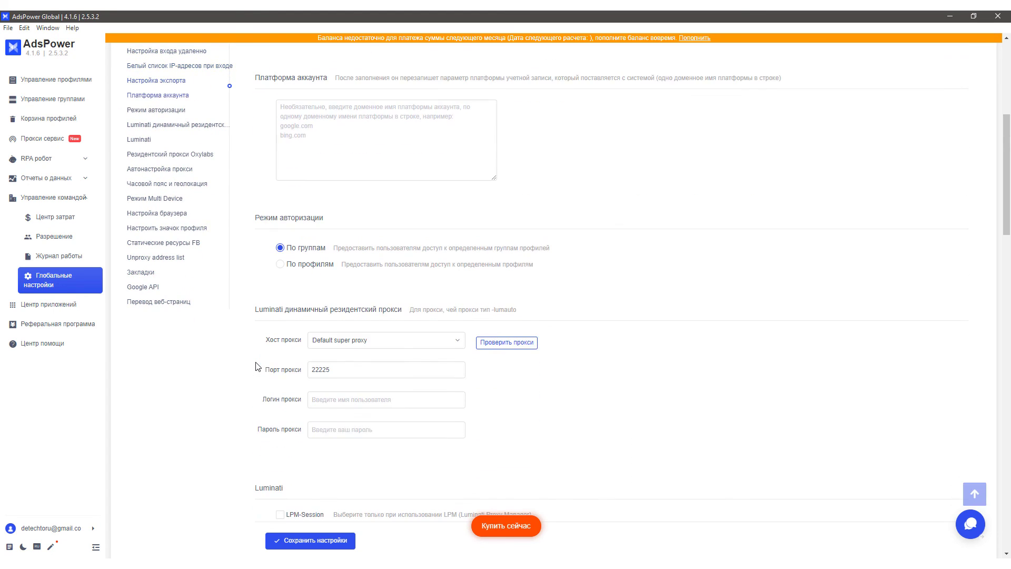